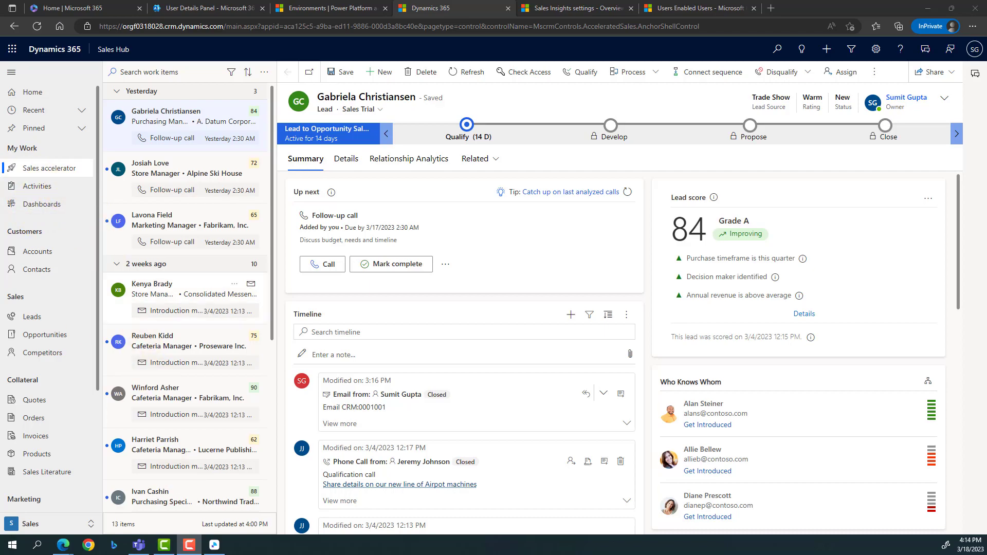
Step: Check the available app areas, and review the features listed on the Sales Insights settings overview page
{"action": "left_click", "coordinate": [61, 525]}
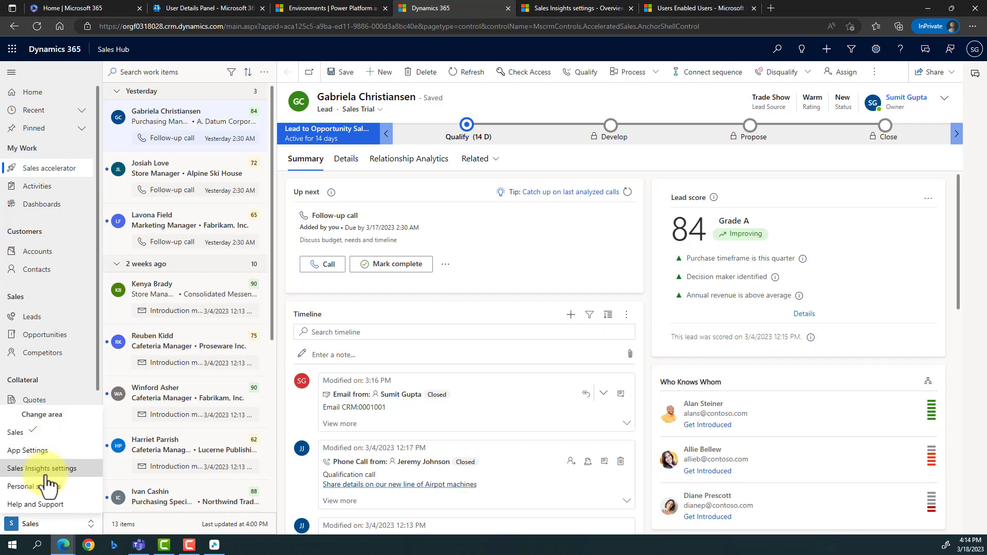
{"action": "left_click", "coordinate": [585, 11]}
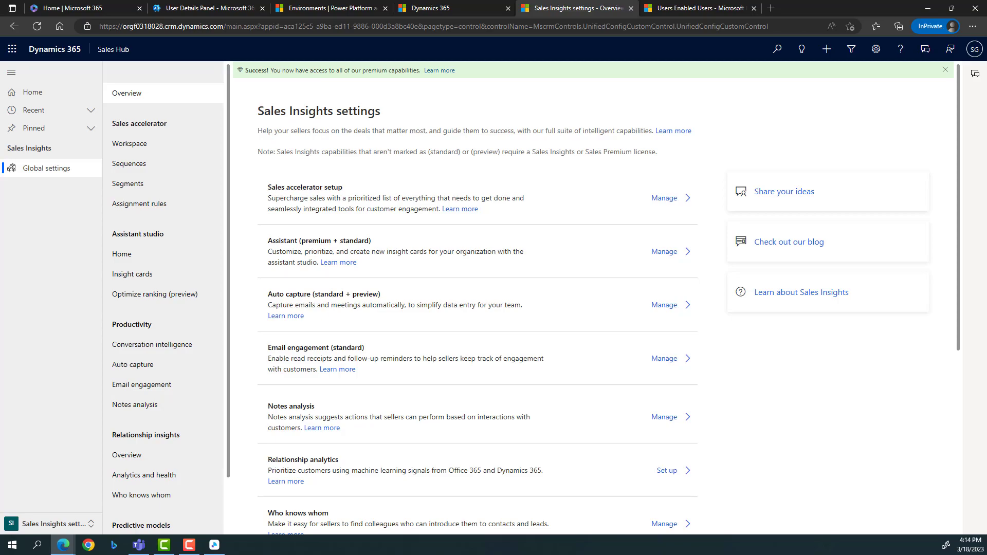
{"action": "left_click", "coordinate": [439, 554]}
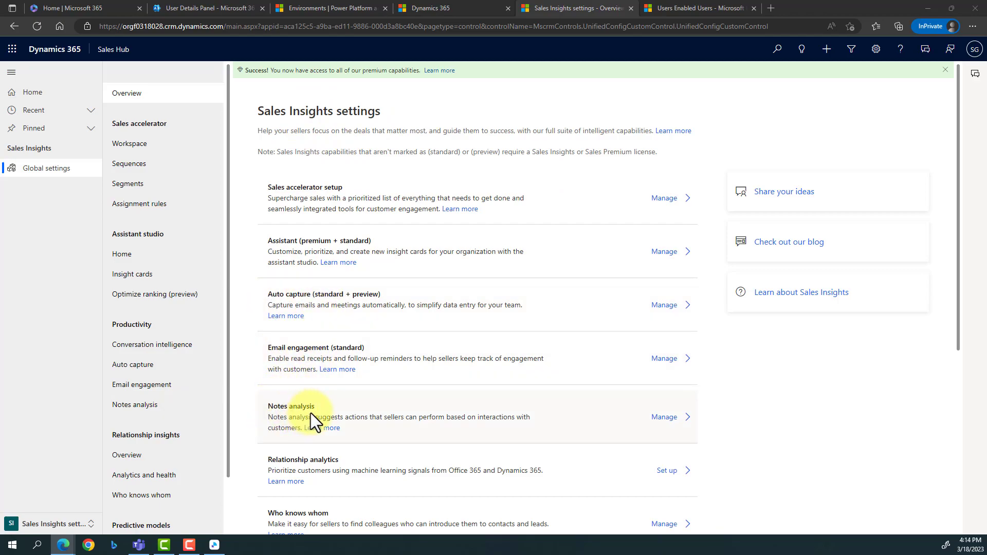
{"action": "scroll", "coordinate": [342, 470], "scroll_direction": "down", "scroll_amount": 3}
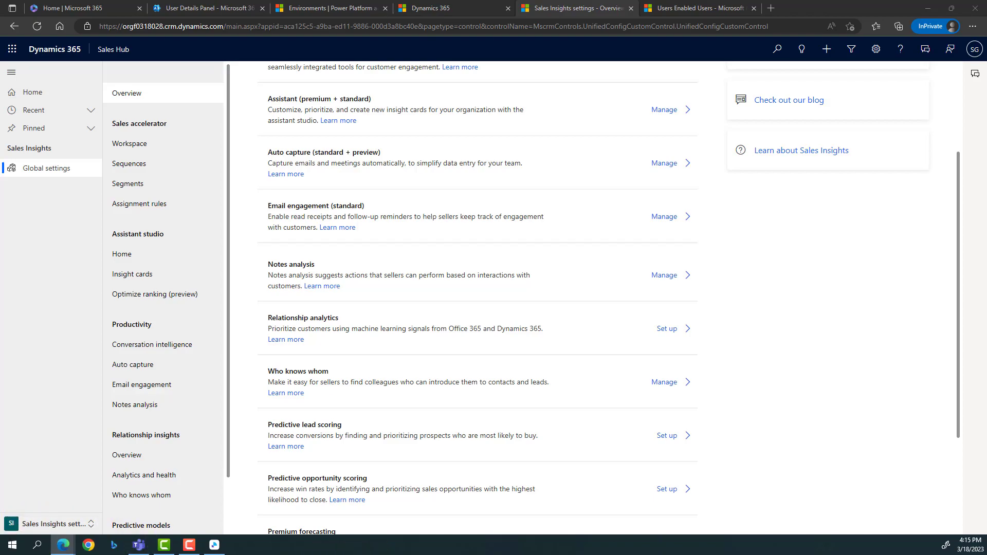
{"action": "scroll", "coordinate": [524, 304], "scroll_direction": "up", "scroll_amount": 3}
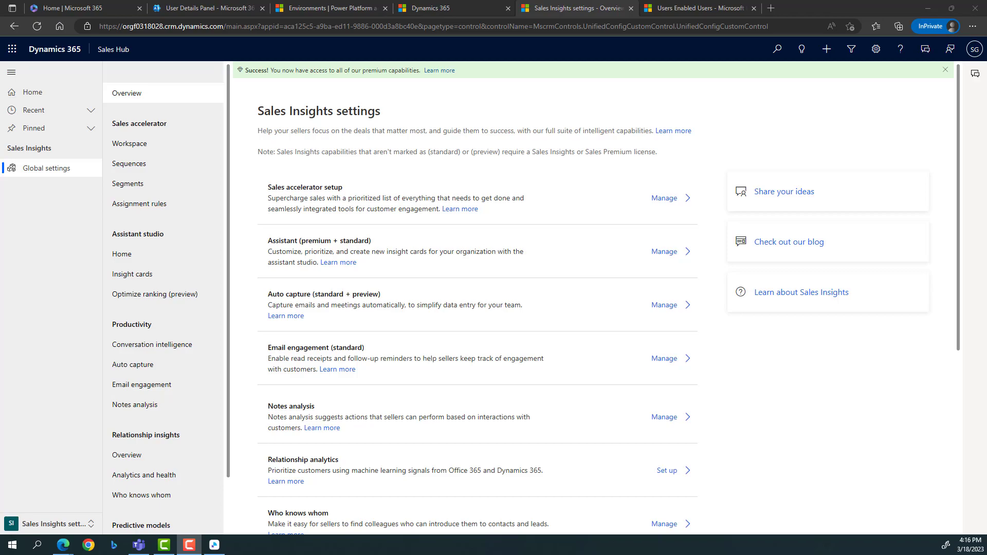
Step: Return to the Sales Hub's Sales accelerator workspace and bring up the Assistant
{"action": "left_click", "coordinate": [432, 6]}
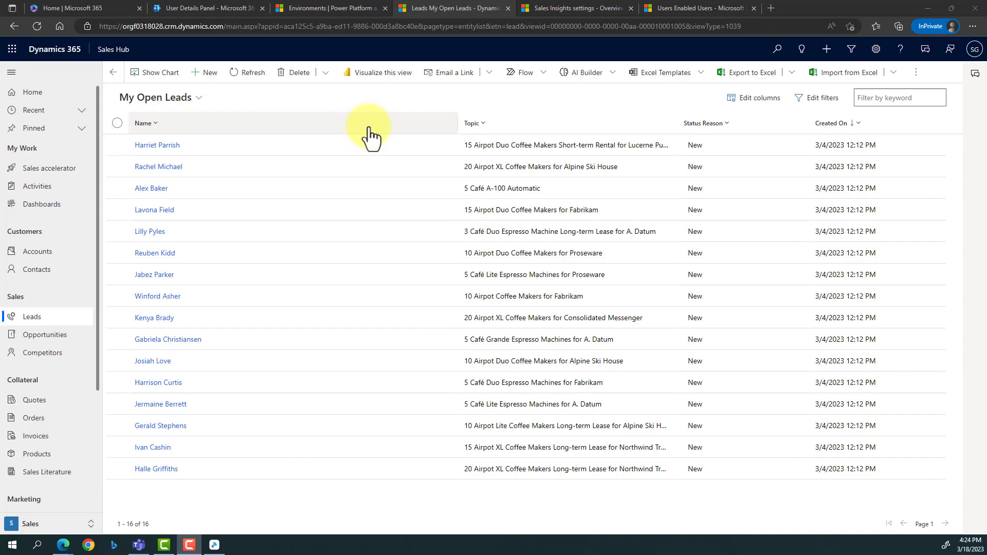
{"action": "left_click", "coordinate": [43, 169]}
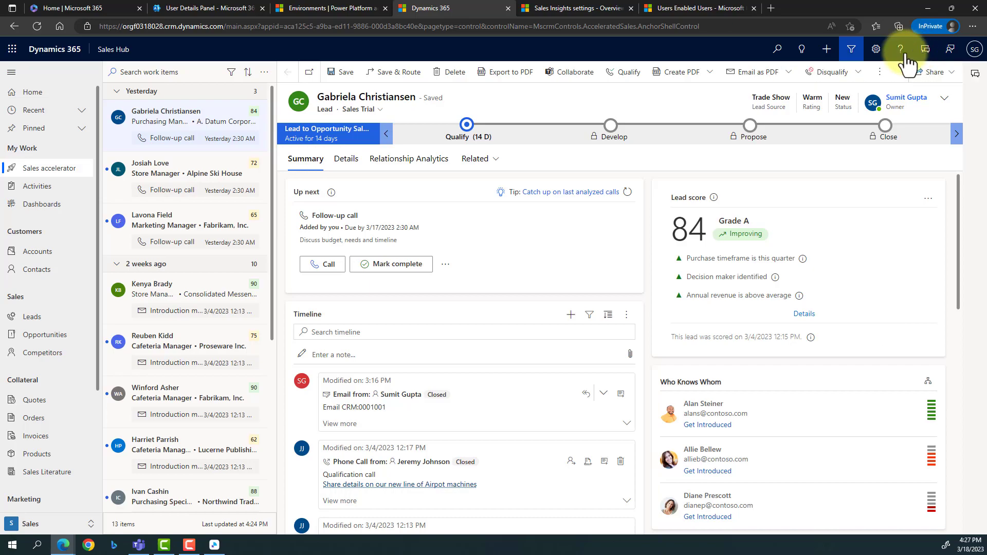
{"action": "left_click", "coordinate": [802, 51]}
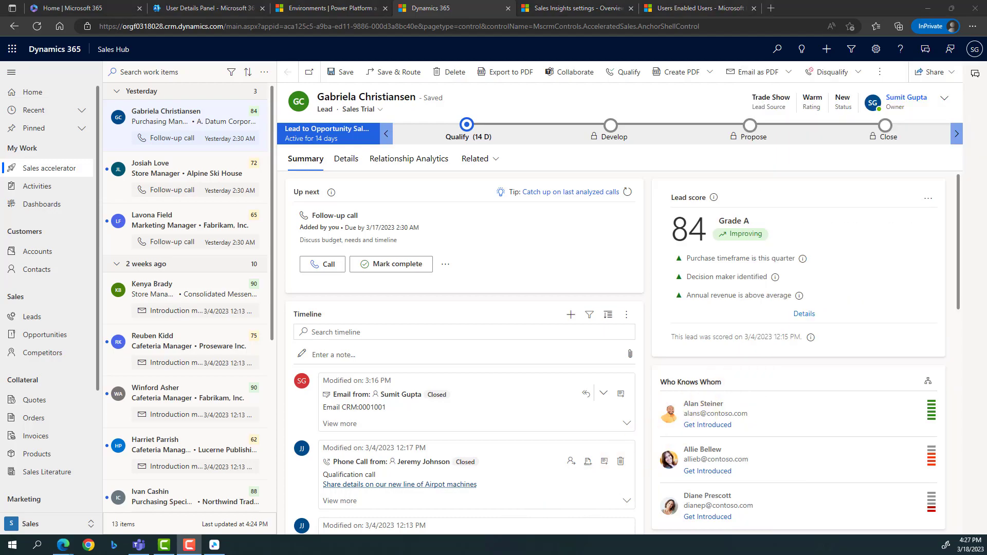
{"action": "left_click", "coordinate": [801, 50]}
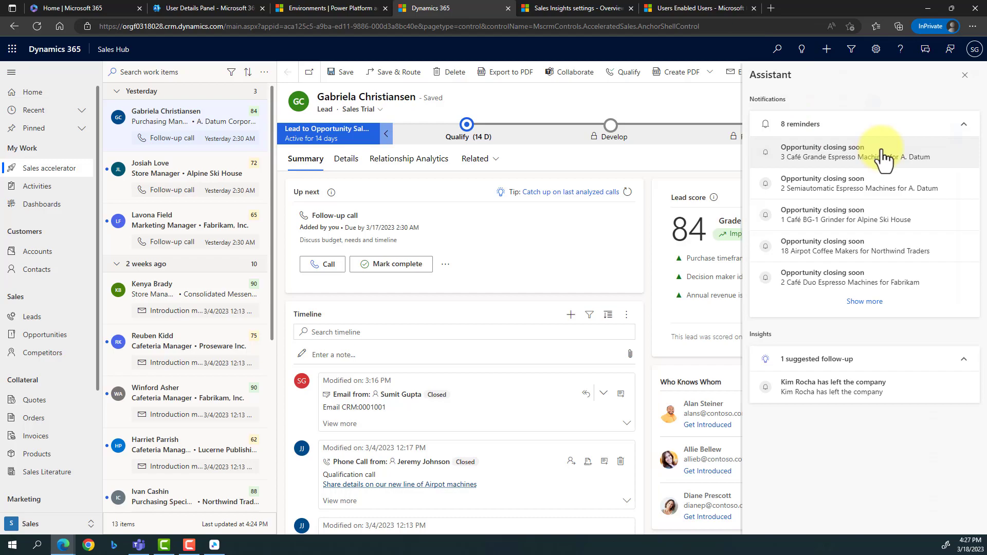
Step: View the closing reminder for 3 Café Grande Espresso Machines for A. Datum, and expand the full list of reminders
{"action": "left_click", "coordinate": [883, 153]}
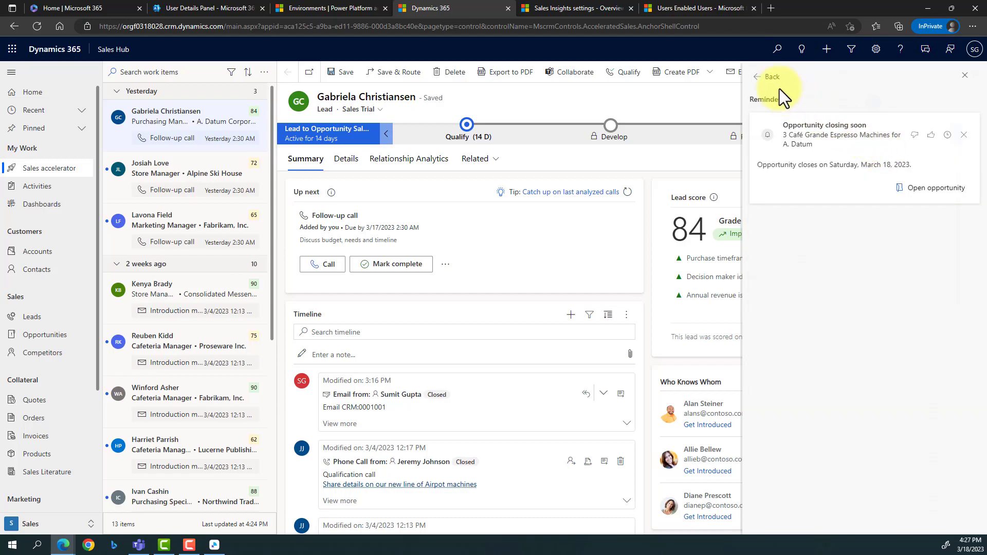
{"action": "left_click", "coordinate": [756, 75]}
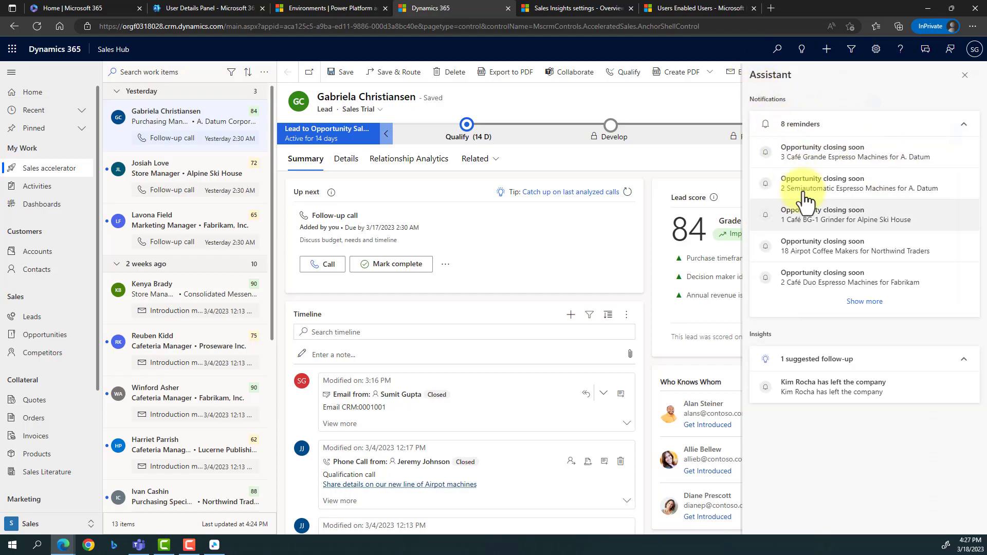
{"action": "left_click", "coordinate": [865, 301]}
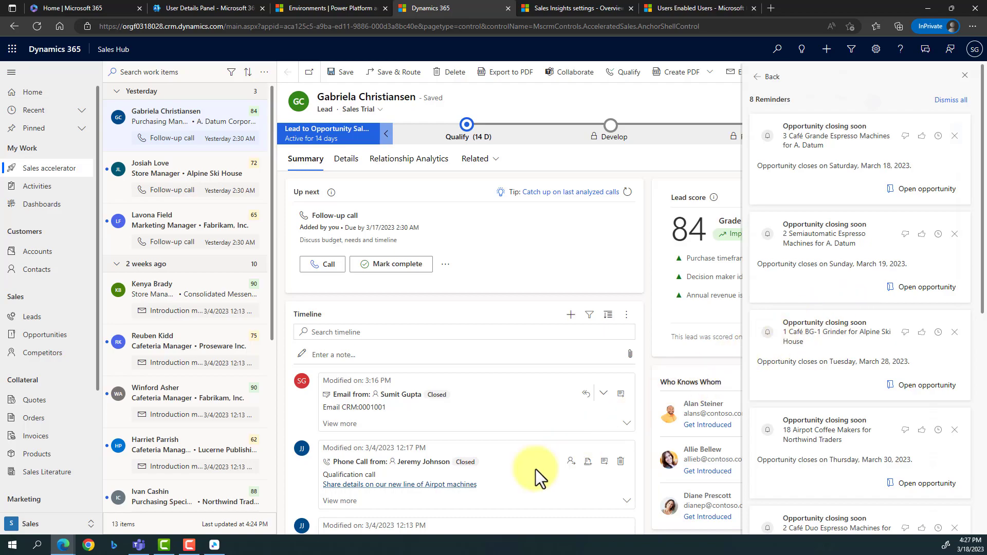
Step: Bring the second browser window with Manage insight cards onto this screen, maximize it, and check which account is signed in
{"action": "left_click", "coordinate": [359, 549]}
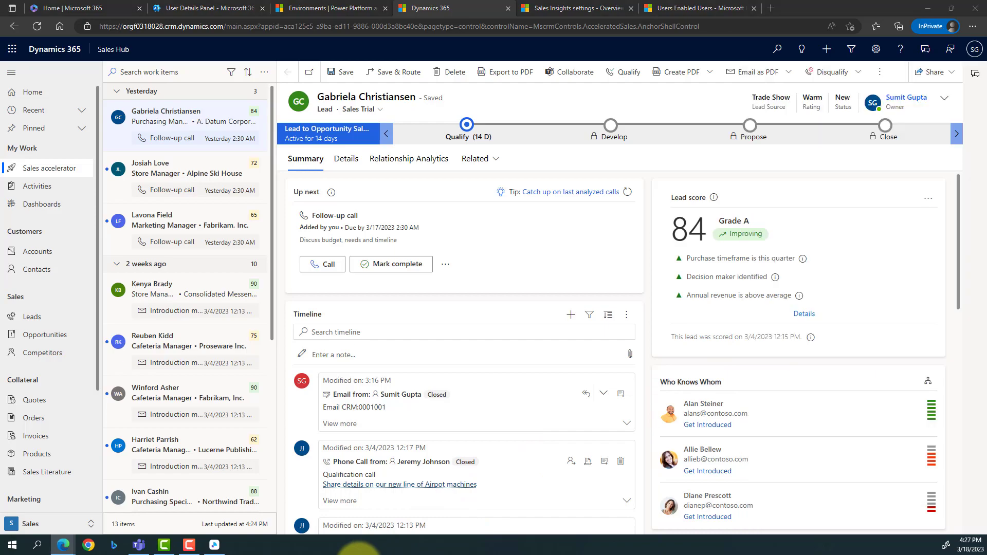
{"action": "left_click_drag", "start_coordinate": [358, 554], "coordinate": [380, 238]}
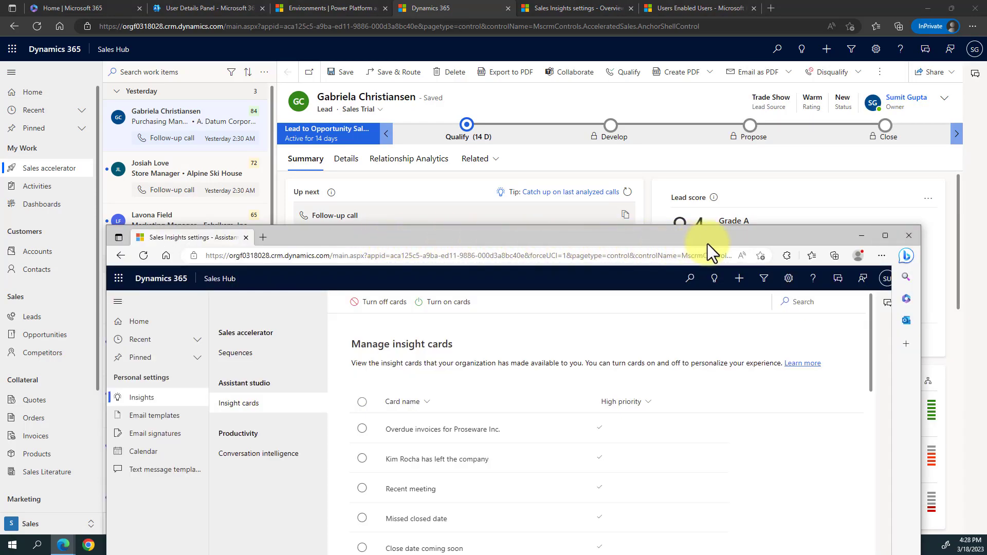
{"action": "left_click_drag", "start_coordinate": [714, 240], "coordinate": [721, 76]}
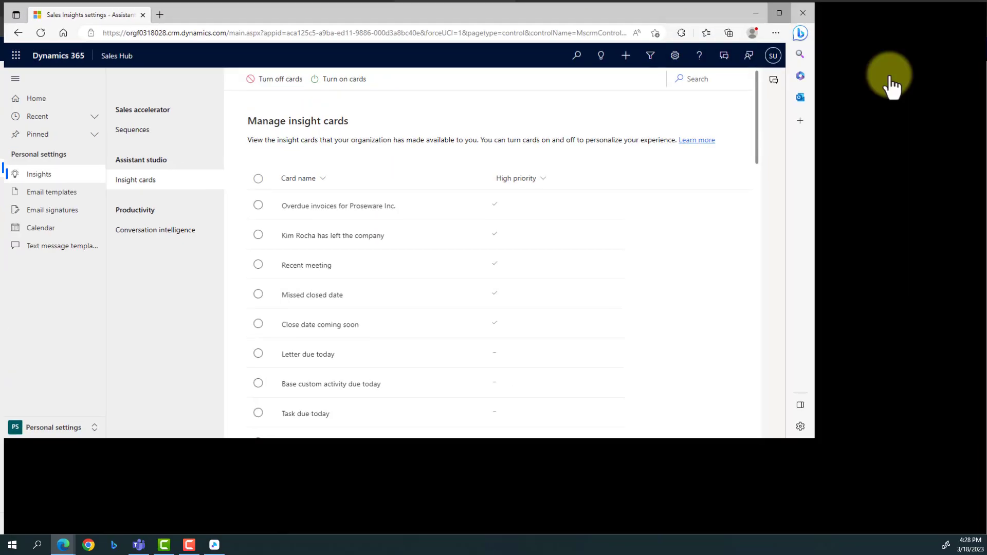
{"action": "key", "text": "super+Up"}
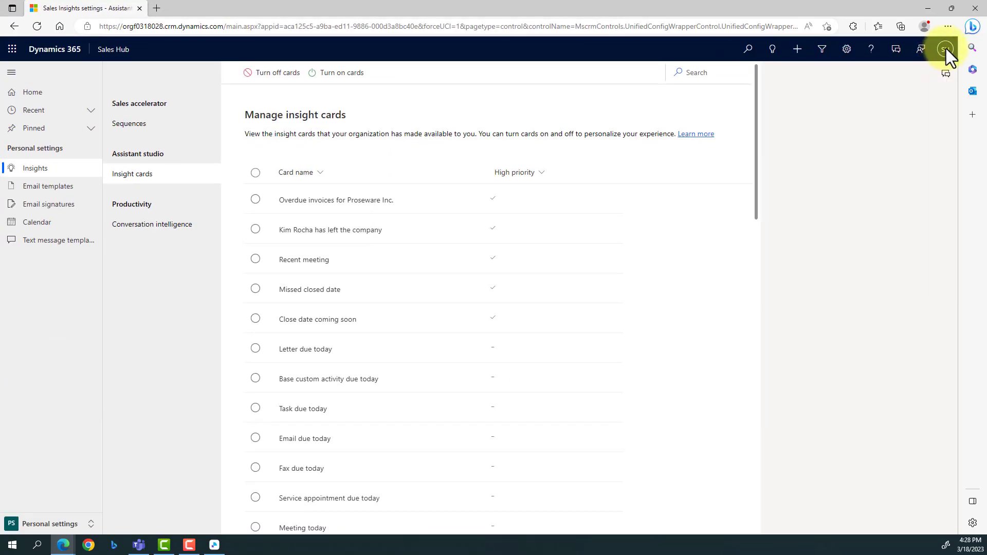
{"action": "left_click", "coordinate": [947, 49]}
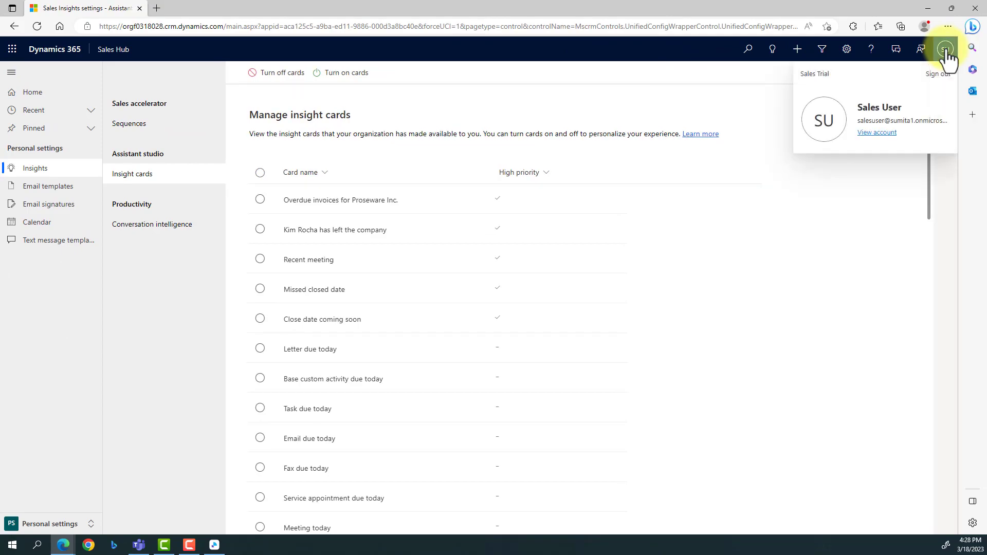
{"action": "left_click_drag", "start_coordinate": [859, 107], "coordinate": [901, 105]}
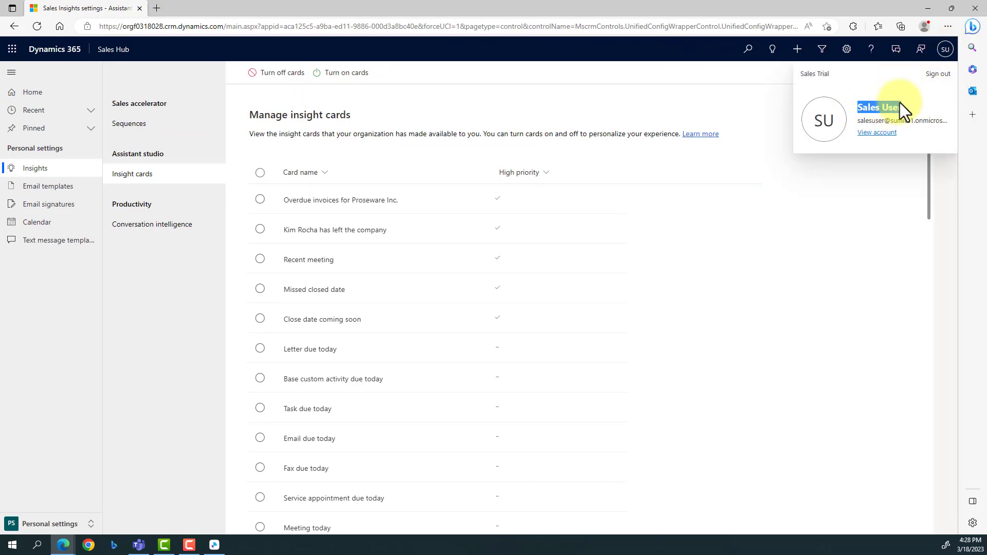
Step: Switch the salesperson's app area to Sales and back to Personal settings
{"action": "left_click", "coordinate": [45, 526]}
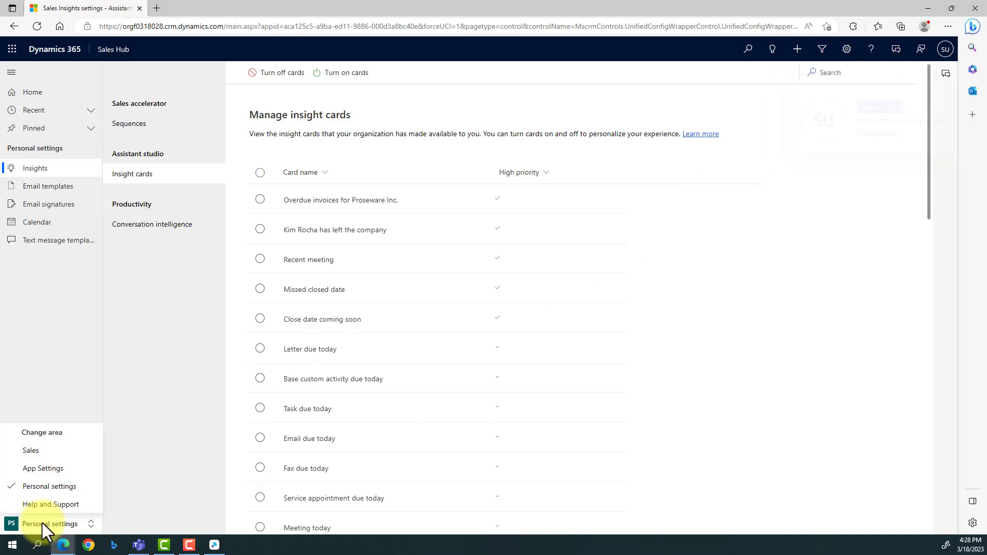
{"action": "left_click", "coordinate": [40, 450]}
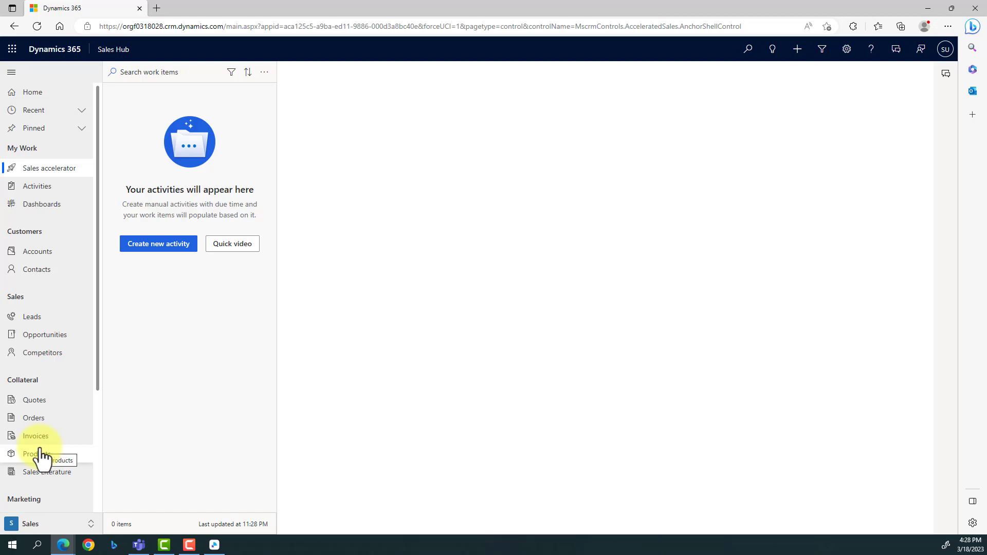
{"action": "left_click", "coordinate": [37, 530]}
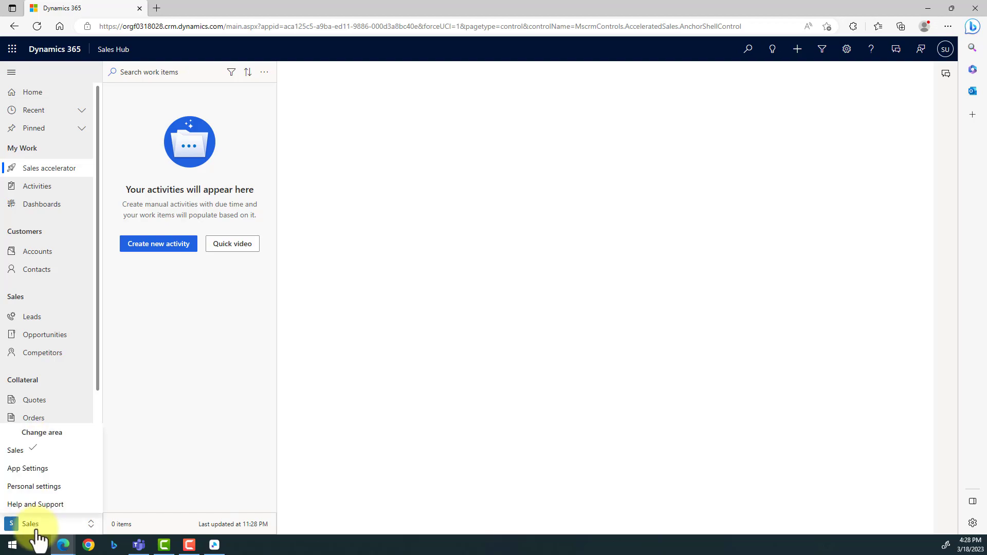
{"action": "left_click", "coordinate": [37, 489]}
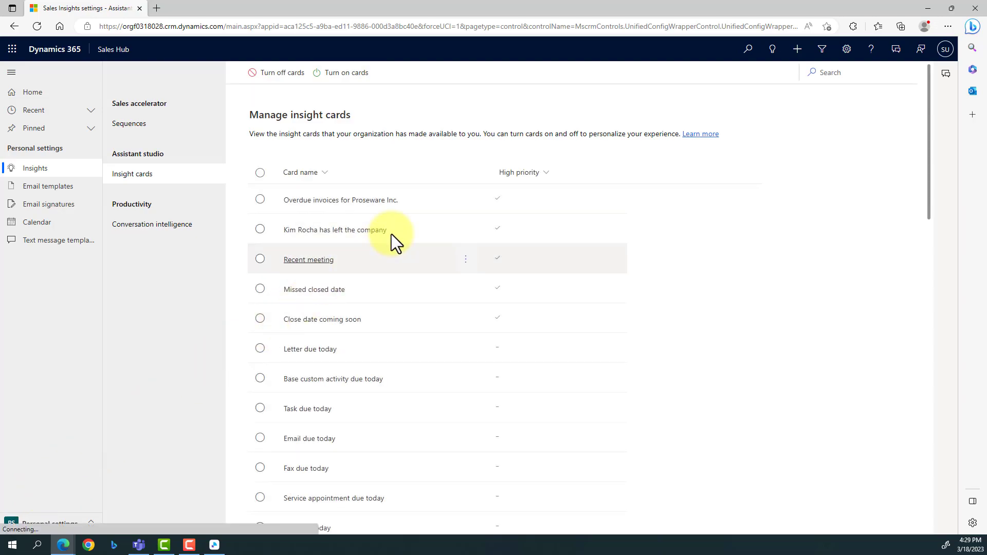
Step: Review the insight cards available to the salesperson under Manage insight cards
{"action": "scroll", "coordinate": [391, 234], "scroll_direction": "down", "scroll_amount": 12}
{"action": "scroll", "coordinate": [391, 233], "scroll_direction": "up", "scroll_amount": 10}
{"action": "scroll", "coordinate": [391, 233], "scroll_direction": "up", "scroll_amount": 1}
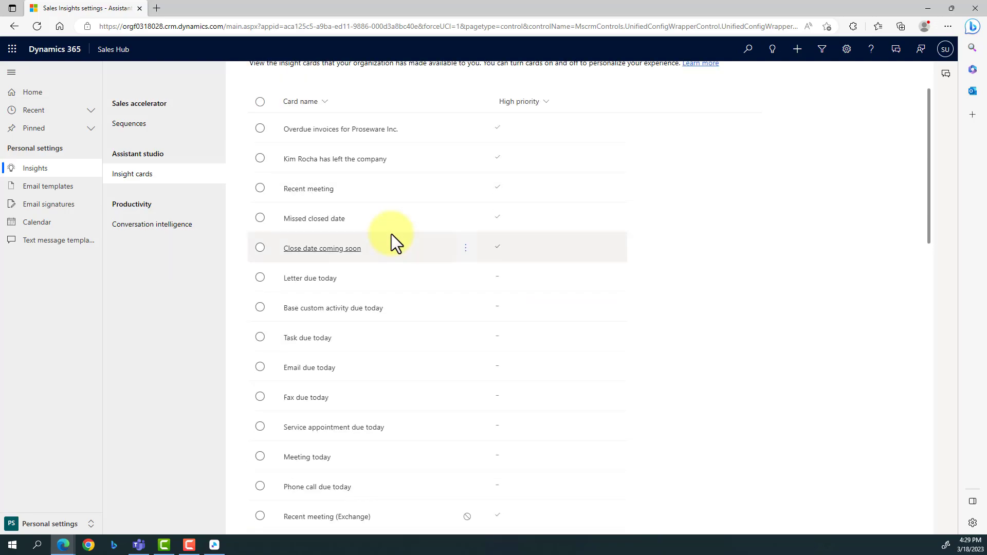
{"action": "mouse_move", "coordinate": [391, 233]}
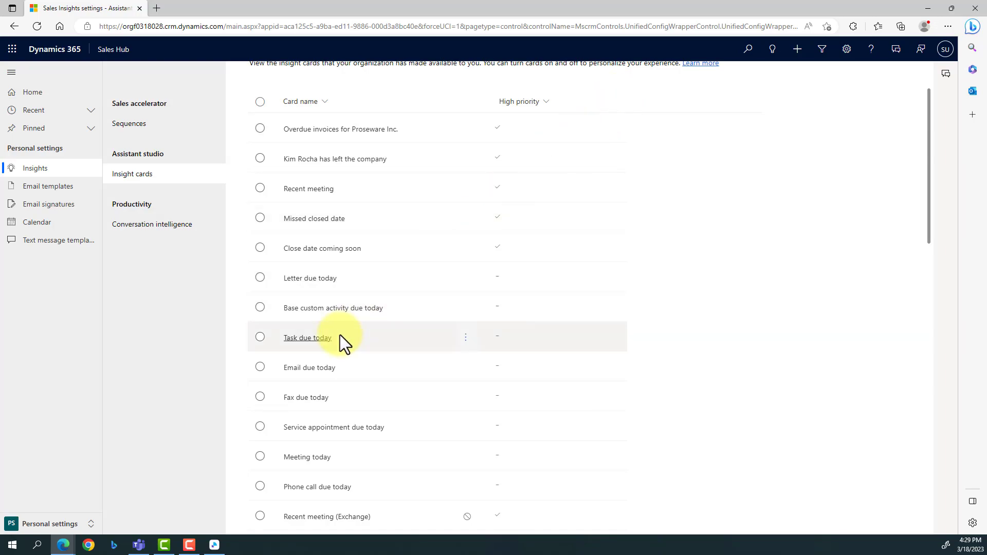
{"action": "scroll", "coordinate": [340, 342], "scroll_direction": "up", "scroll_amount": 2}
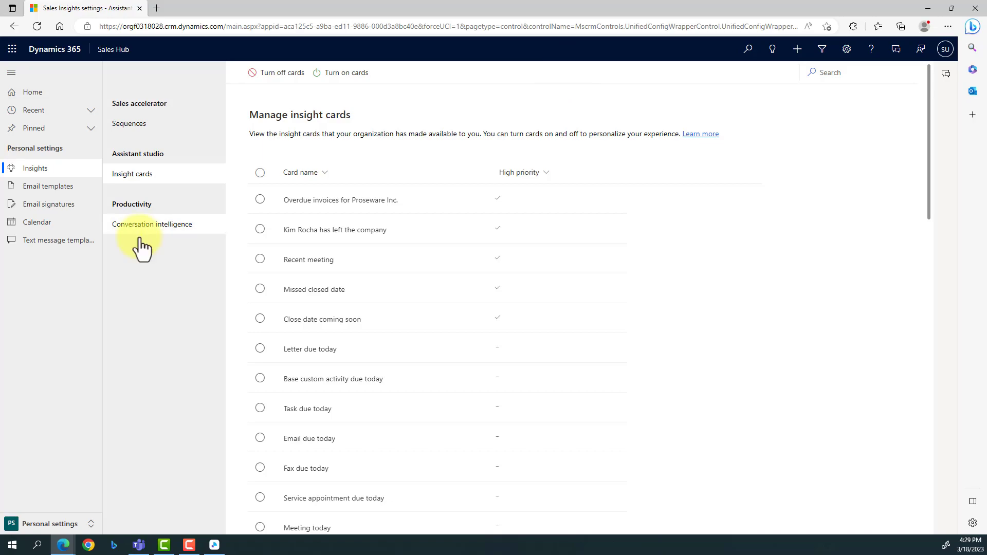
Step: View the email templates and the email signatures in Personal settings
{"action": "left_click", "coordinate": [35, 190]}
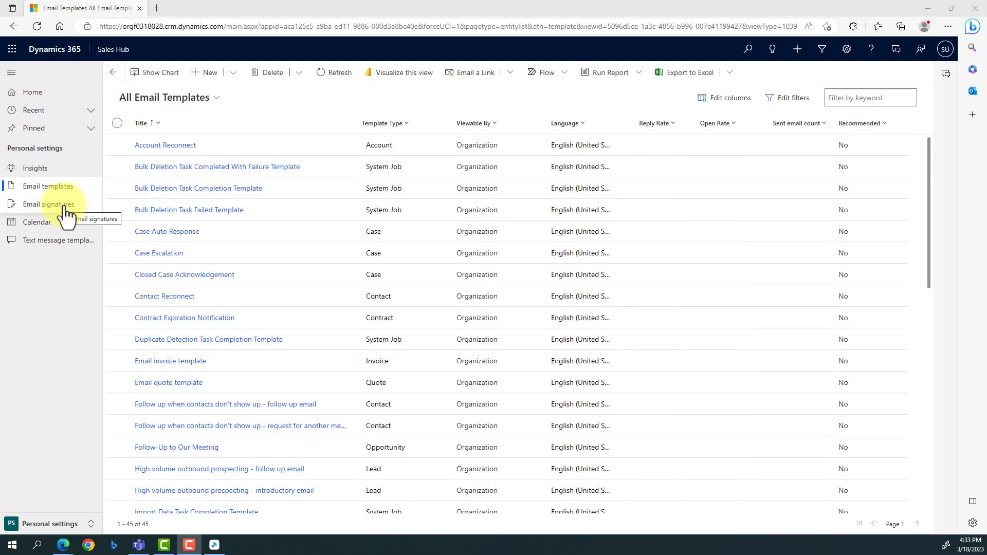
{"action": "left_click", "coordinate": [66, 213]}
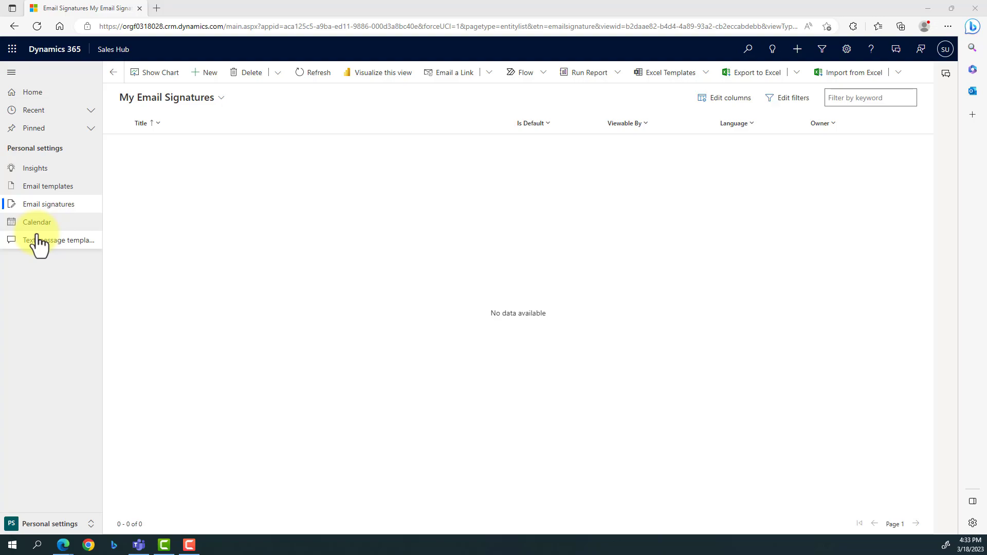
Step: Check the areas available to the salesperson, and switch from Personal settings to the Sales area
{"action": "left_click", "coordinate": [45, 525]}
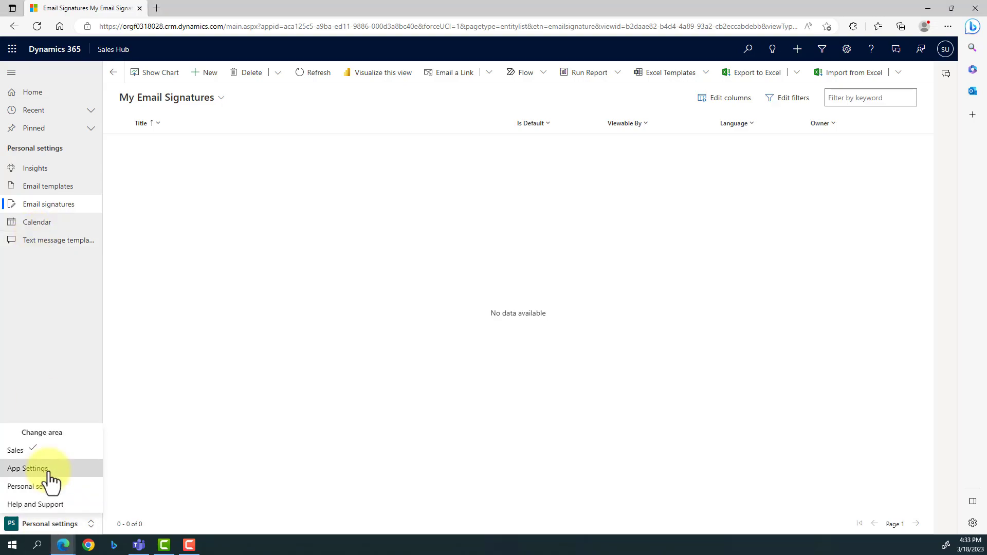
{"action": "left_click", "coordinate": [45, 504]}
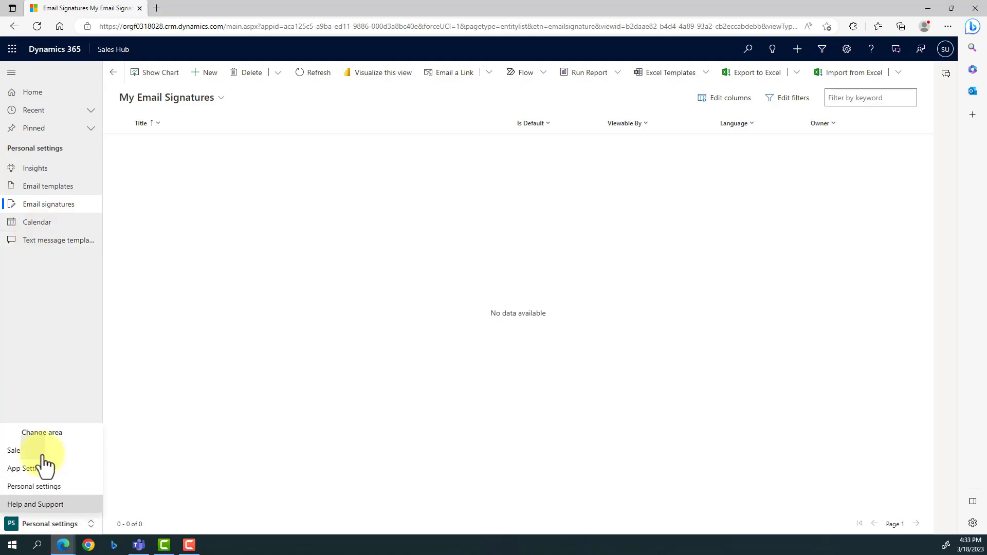
{"action": "left_click", "coordinate": [50, 530]}
{"action": "left_click", "coordinate": [14, 460]}
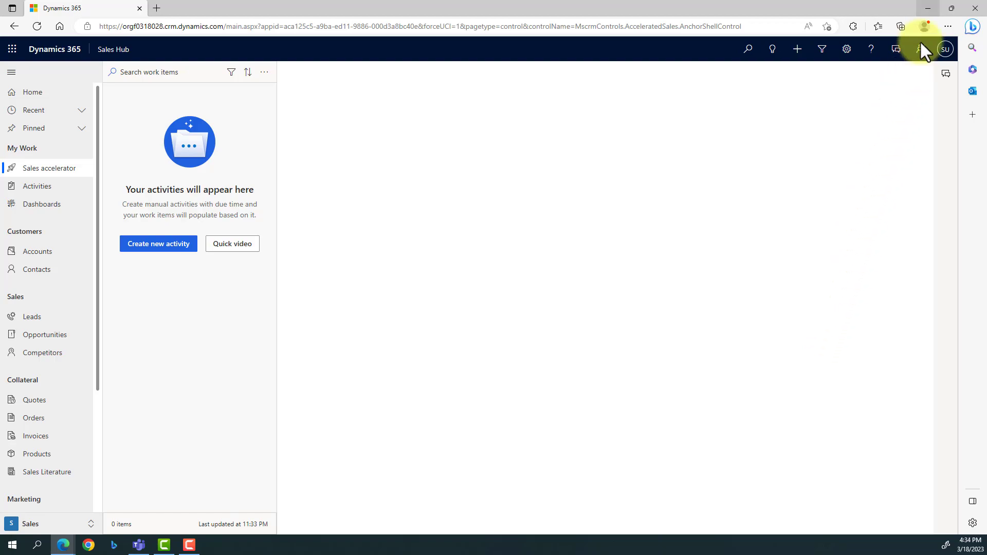
Step: Minimize the salesperson's window, and check the signed-in account and available areas in the administrator's Sales Hub
{"action": "left_click", "coordinate": [932, 7]}
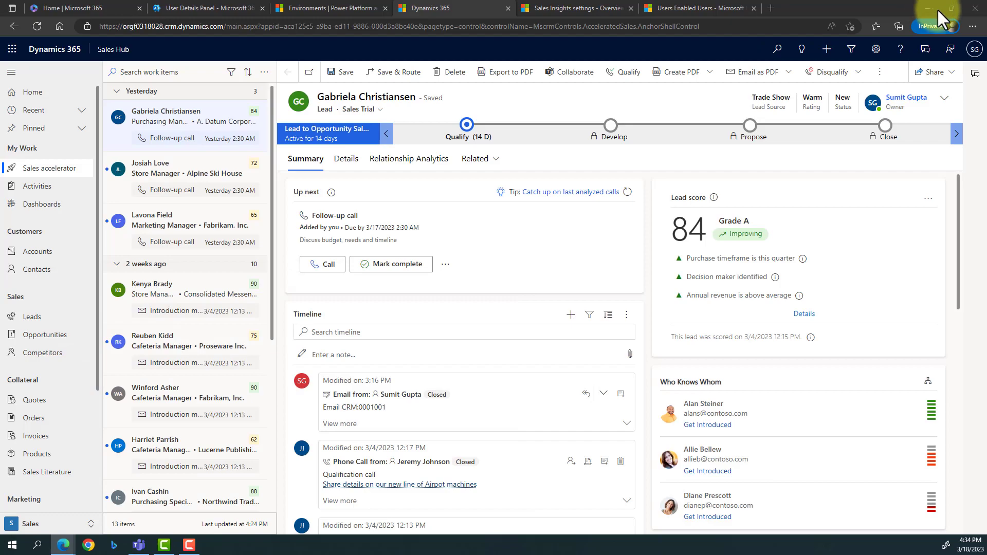
{"action": "left_click", "coordinate": [974, 49]}
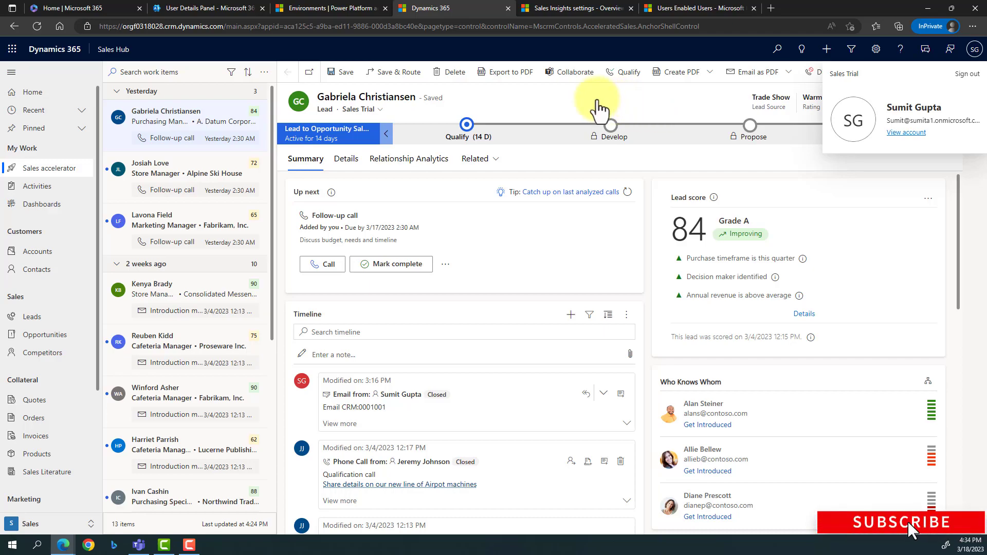
{"action": "left_click", "coordinate": [62, 523]}
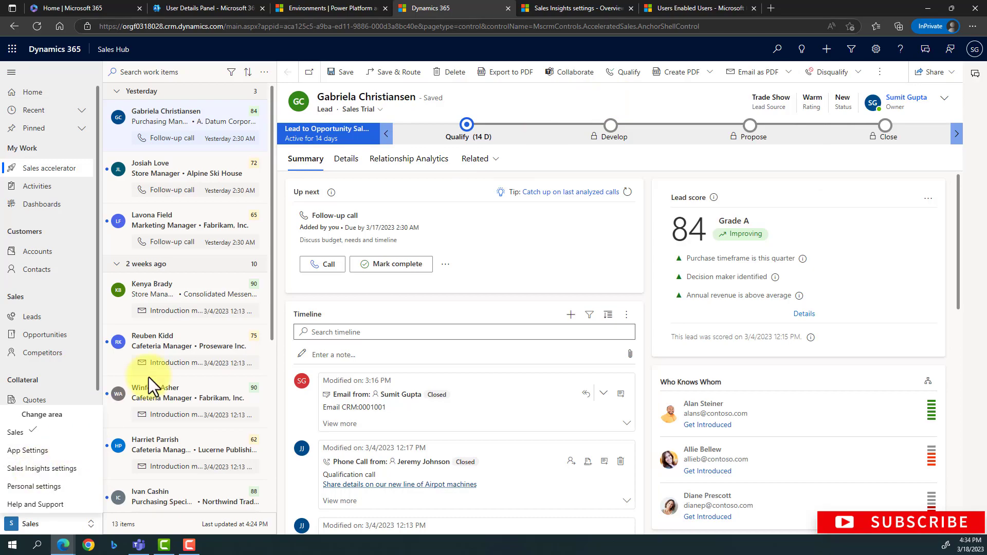
Step: Review the Sales Insights settings overview, and open the access and record type configuration of the sales accelerator workspace
{"action": "left_click", "coordinate": [600, 7]}
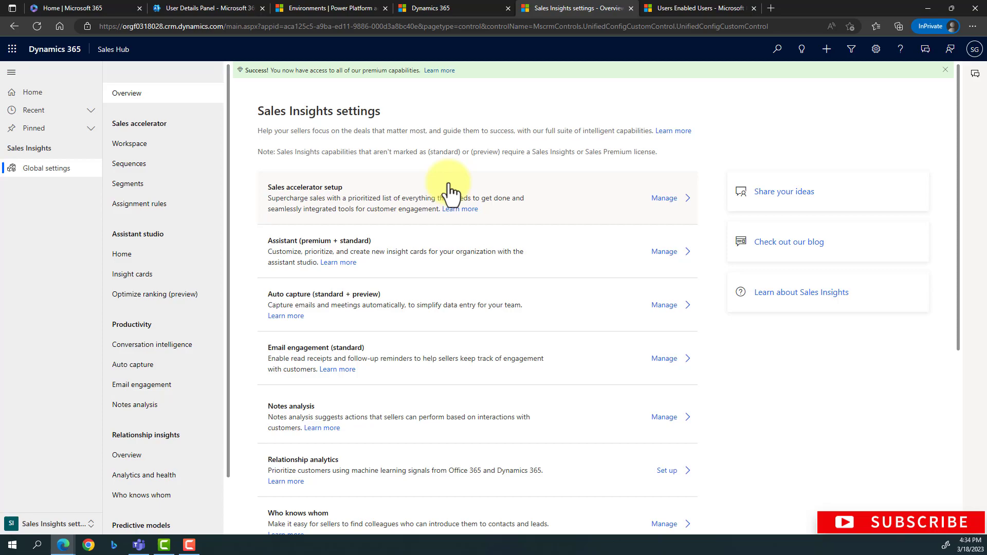
{"action": "scroll", "coordinate": [449, 184], "scroll_direction": "down", "scroll_amount": 4}
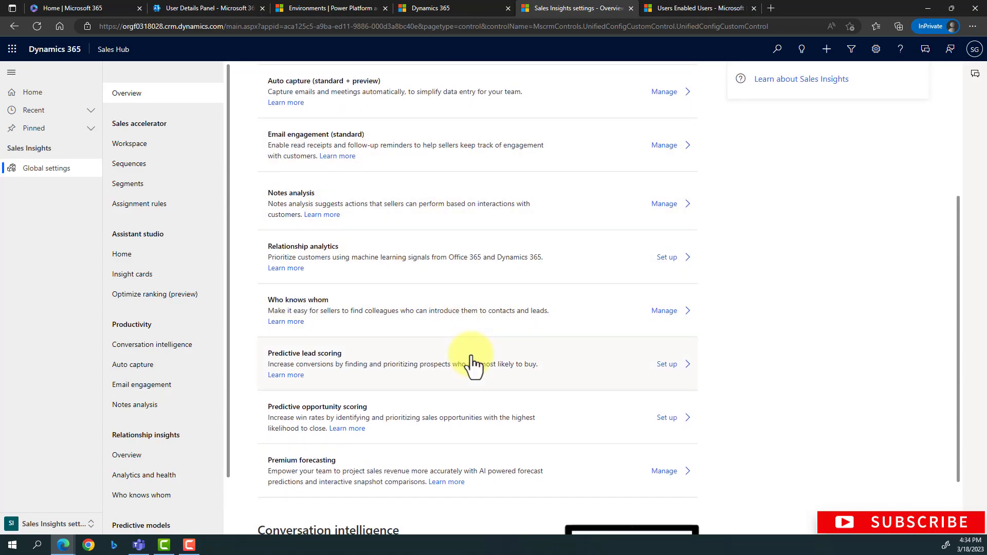
{"action": "scroll", "coordinate": [472, 366], "scroll_direction": "down", "scroll_amount": 2}
{"action": "scroll", "coordinate": [471, 355], "scroll_direction": "up", "scroll_amount": 6}
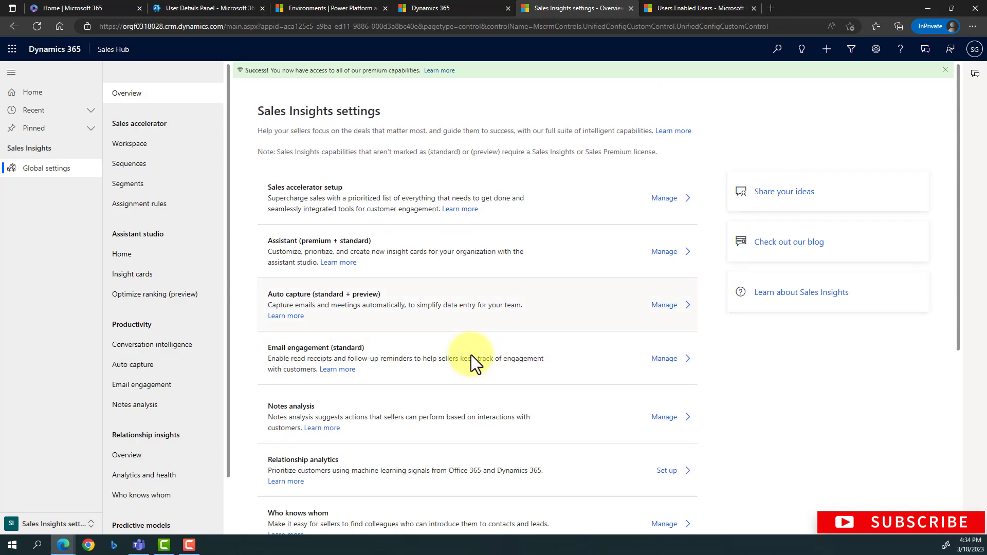
{"action": "left_click", "coordinate": [129, 147]}
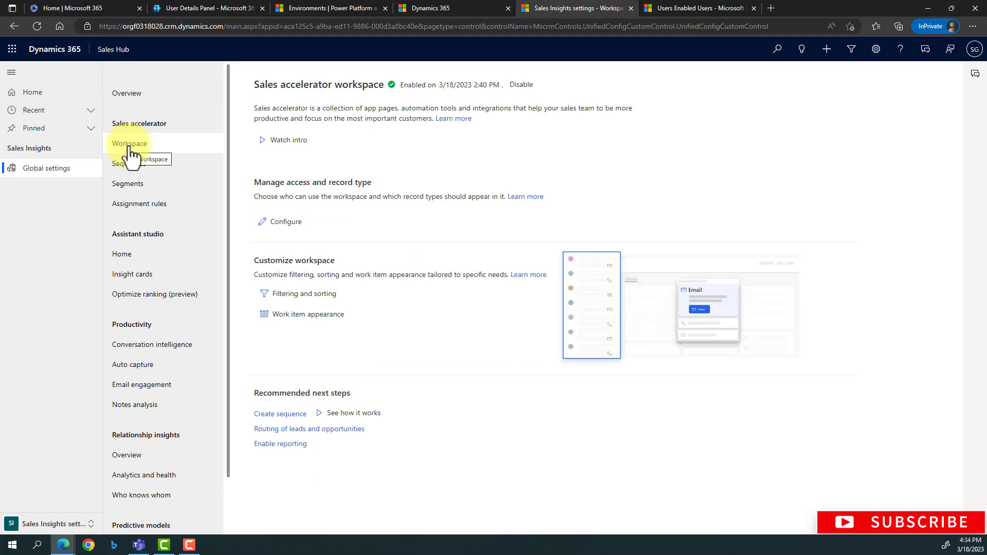
{"action": "left_click", "coordinate": [284, 222]}
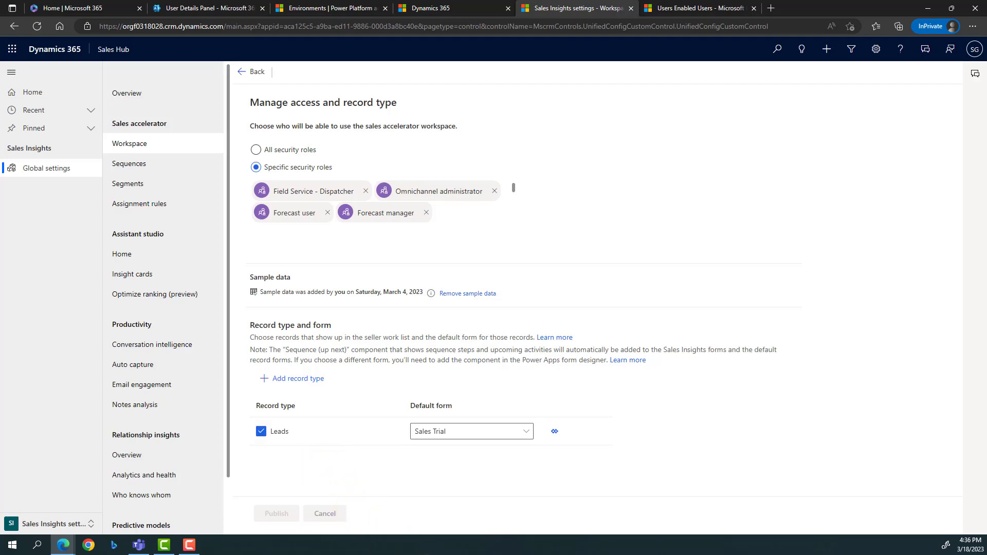
Step: Mark the follow-up call of the open lead as complete in the sales accelerator
{"action": "left_click", "coordinate": [458, 4]}
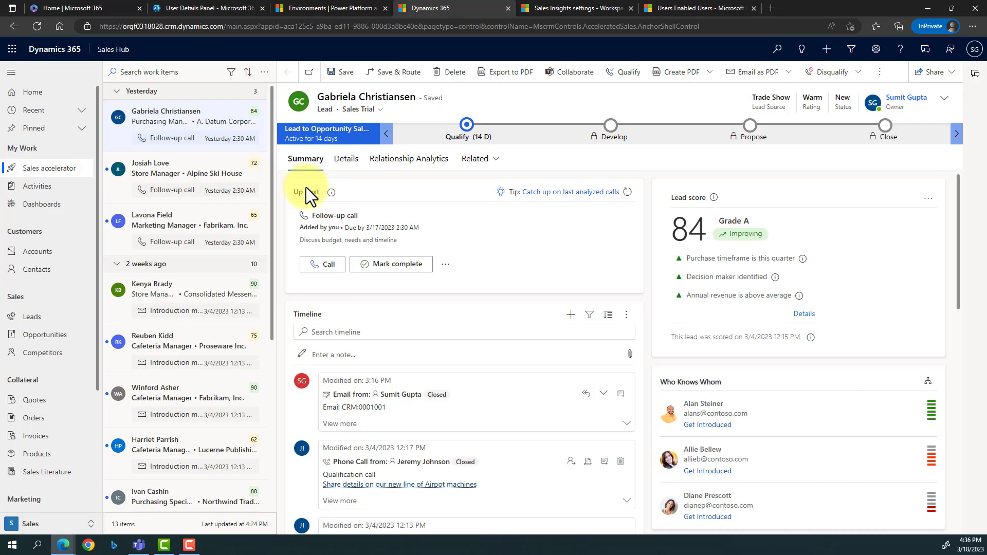
{"action": "left_click", "coordinate": [389, 265]}
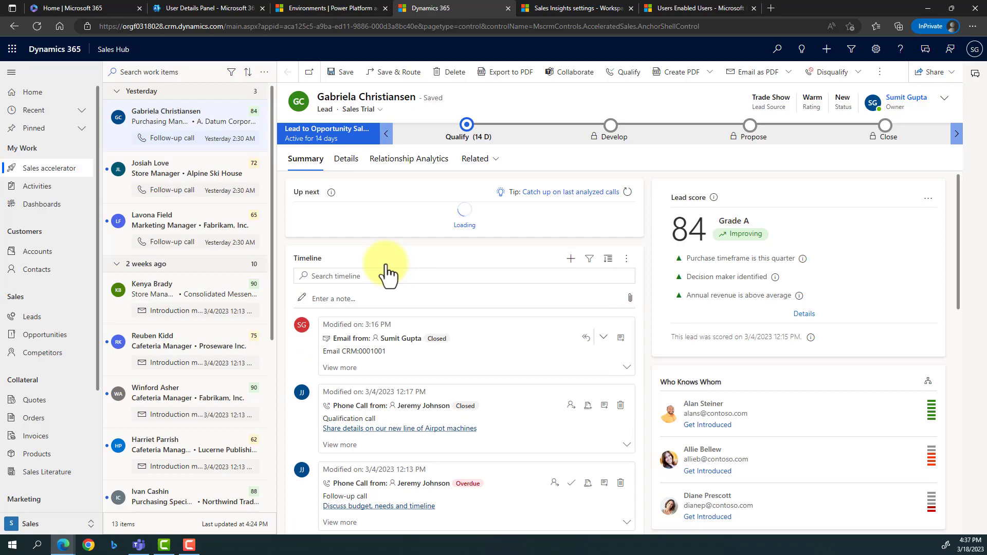
{"action": "mouse_move", "coordinate": [772, 294]}
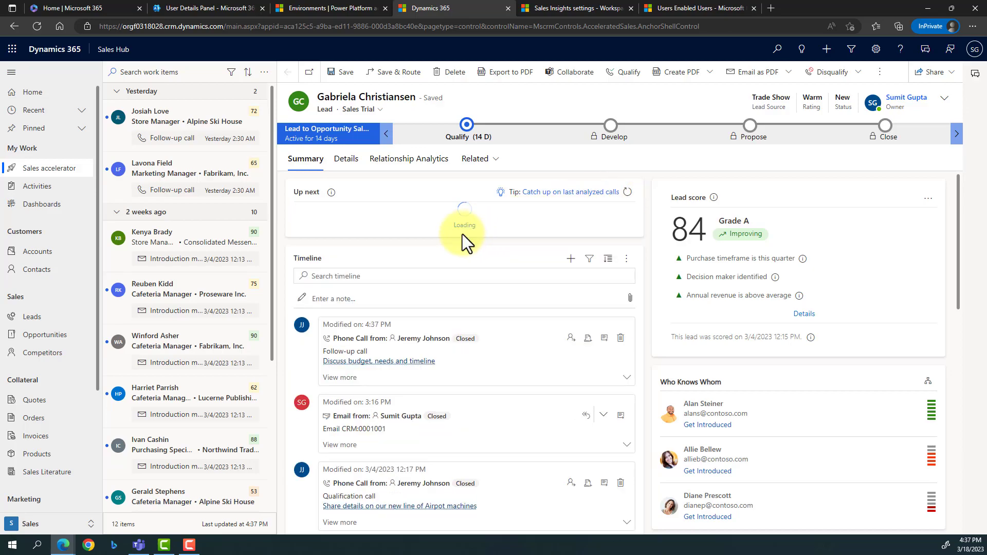
Step: Examine the activities and wait times in the New lead nurturing sequence of the Sales Insights settings, from first to last
{"action": "left_click", "coordinate": [569, 8]}
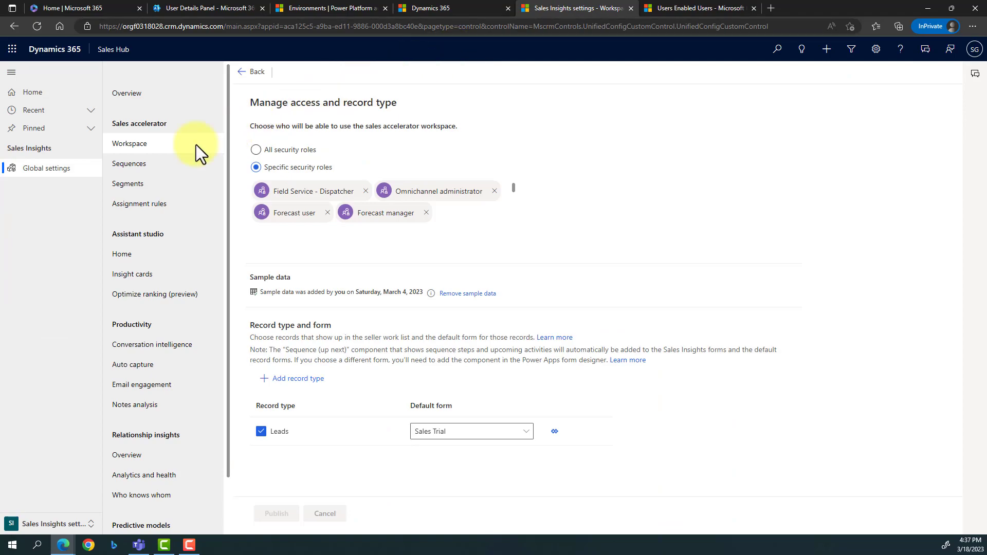
{"action": "left_click", "coordinate": [129, 164]}
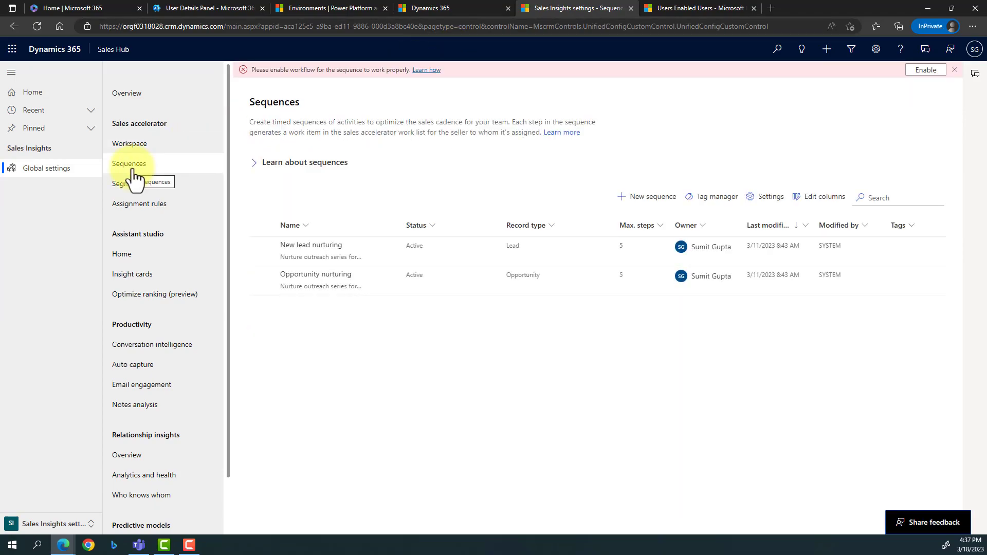
{"action": "left_click", "coordinate": [312, 246]}
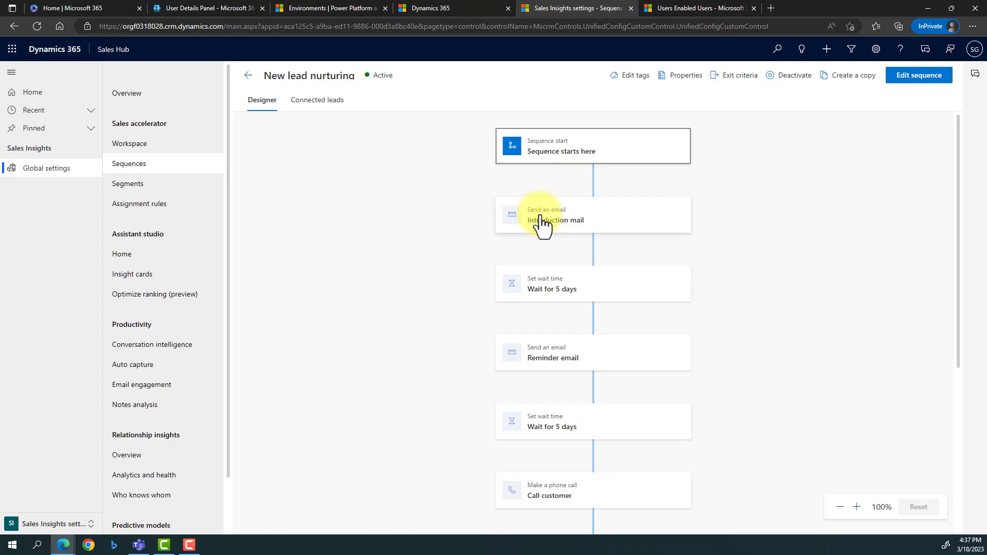
{"action": "scroll", "coordinate": [634, 302], "scroll_direction": "down", "scroll_amount": 5}
{"action": "scroll", "coordinate": [635, 309], "scroll_direction": "up", "scroll_amount": 5}
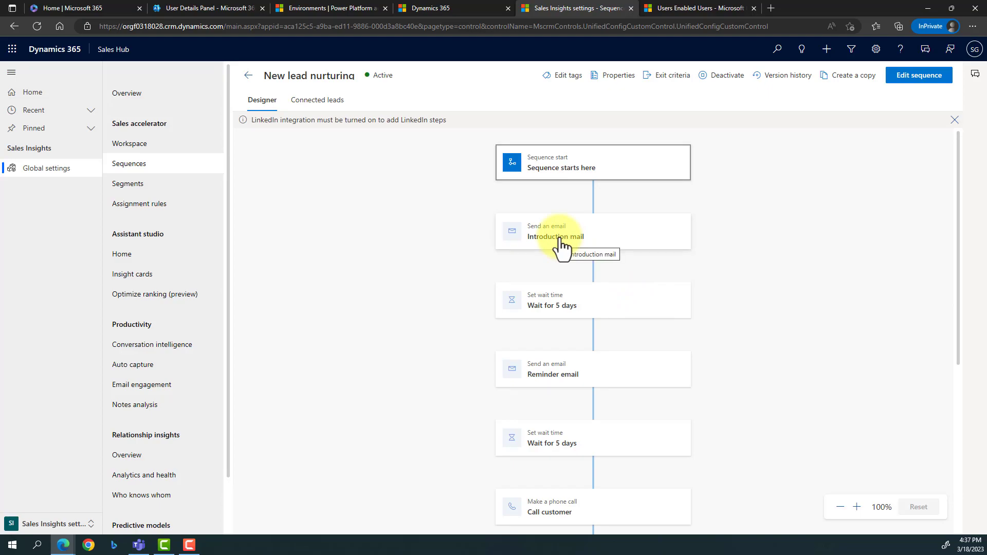
{"action": "left_click", "coordinate": [840, 507]}
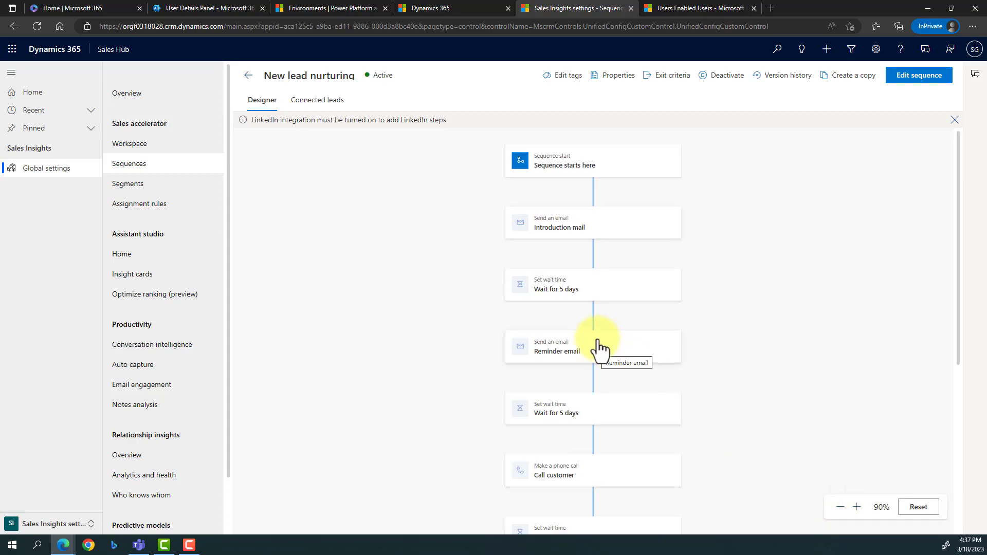
{"action": "scroll", "coordinate": [605, 409], "scroll_direction": "down", "scroll_amount": 5}
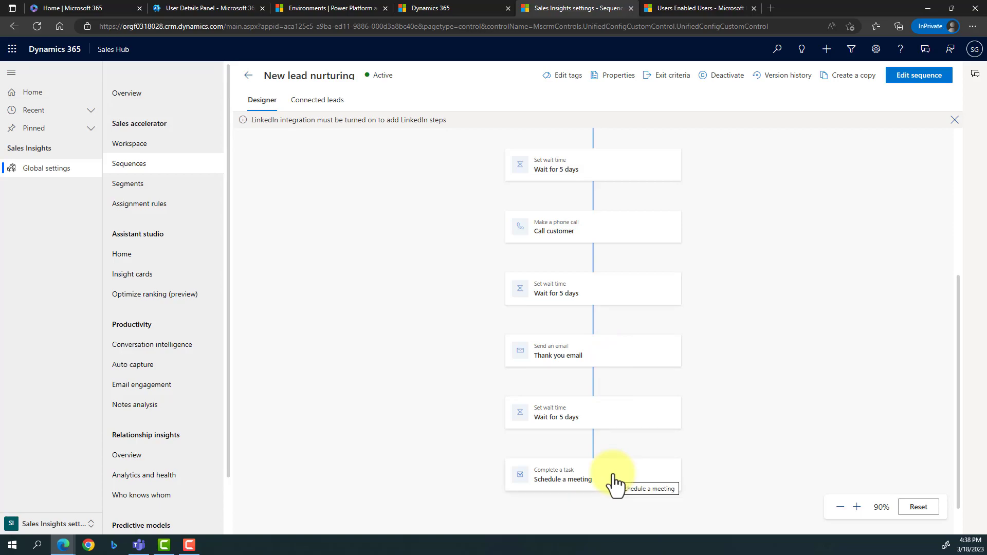
{"action": "scroll", "coordinate": [628, 303], "scroll_direction": "up", "scroll_amount": 5}
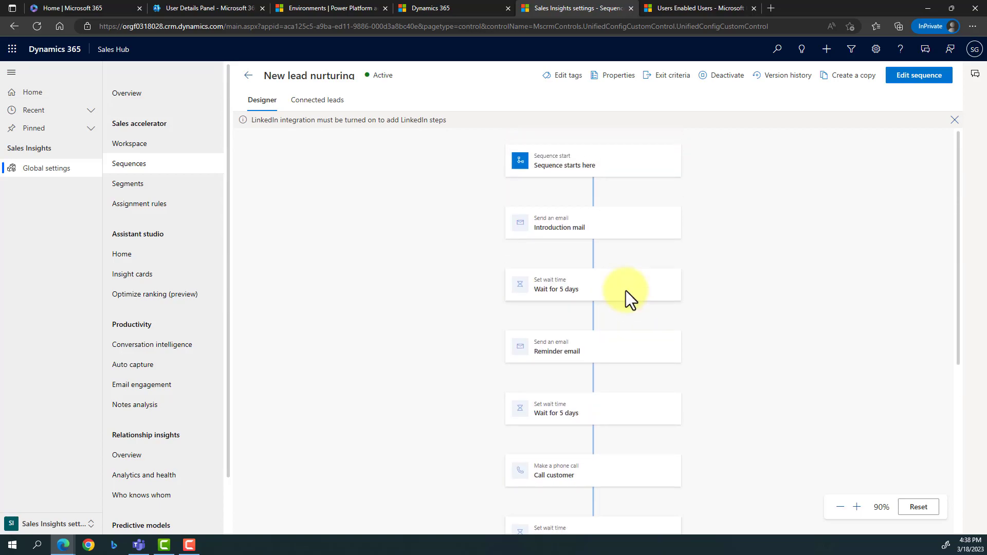
Step: Check the lead's Up next activities, and review the segments and leads connected to the New lead nurturing sequence
{"action": "left_click", "coordinate": [461, 6]}
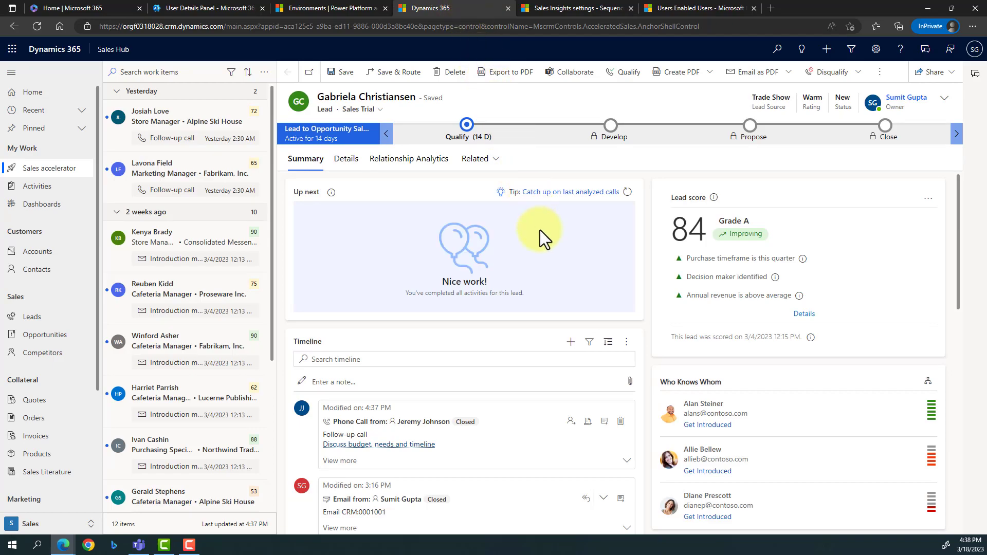
{"action": "left_click", "coordinate": [560, 8]}
{"action": "left_click", "coordinate": [317, 103]}
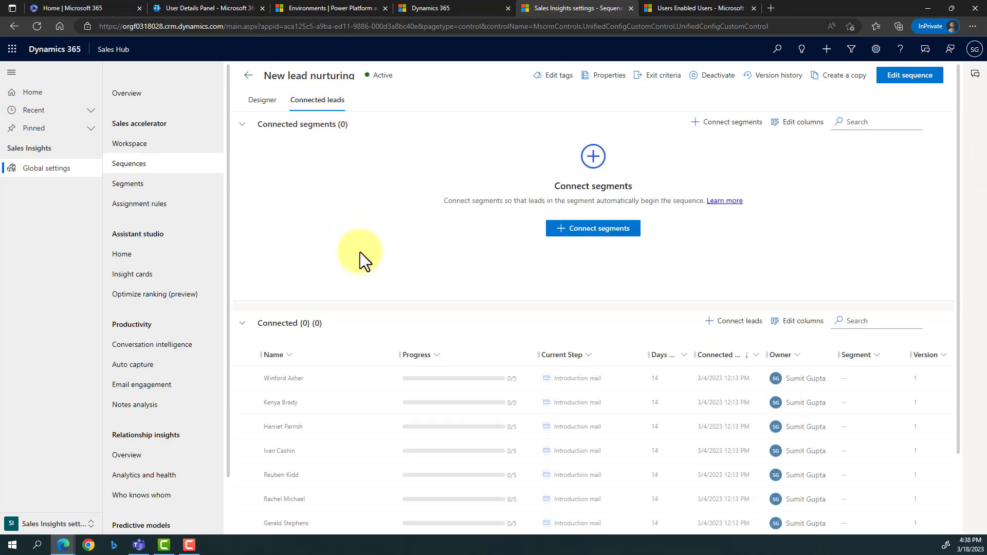
{"action": "scroll", "coordinate": [360, 252], "scroll_direction": "down", "scroll_amount": 2}
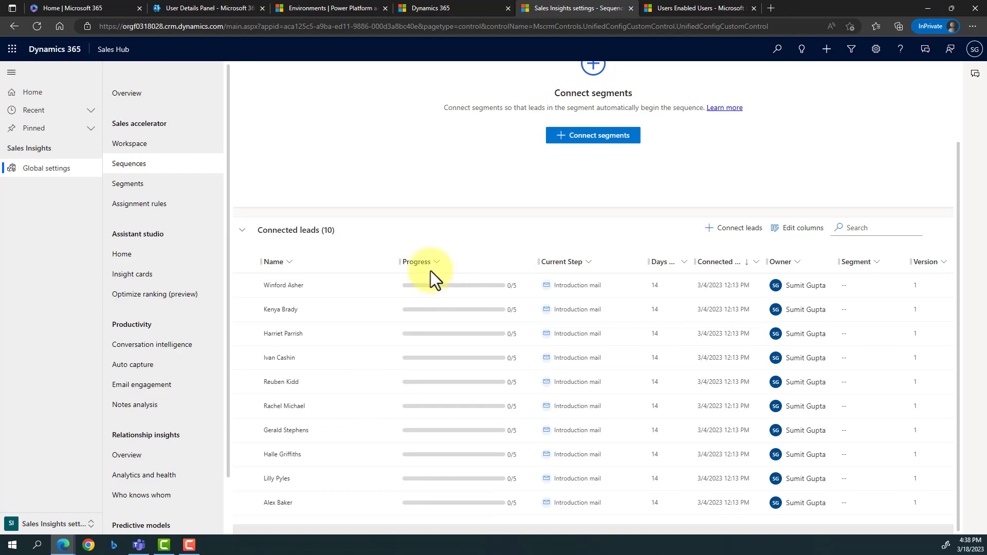
{"action": "scroll", "coordinate": [335, 154], "scroll_direction": "up", "scroll_amount": 2}
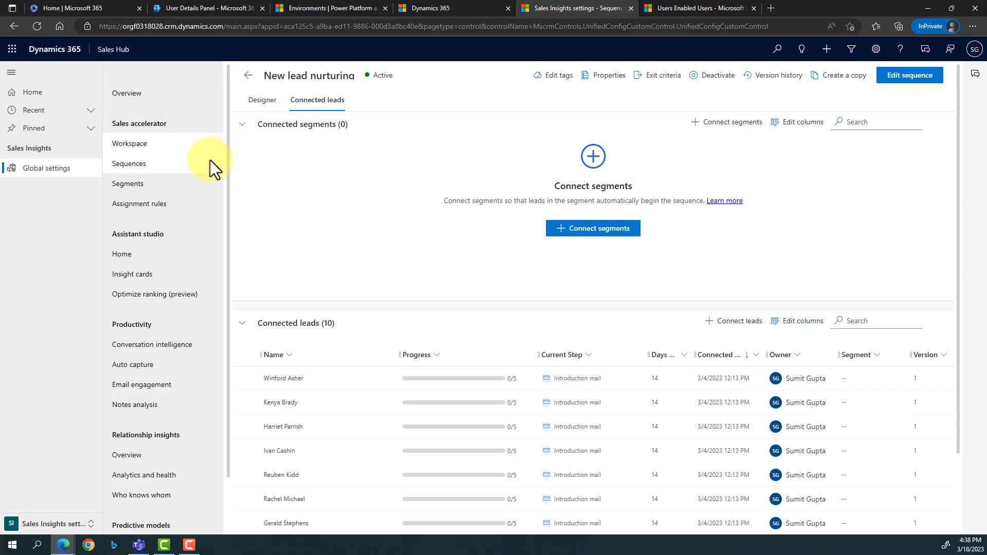
Step: View the segments list and the team settings of the assignment rules, dismissing the Define team access tip
{"action": "left_click", "coordinate": [165, 191]}
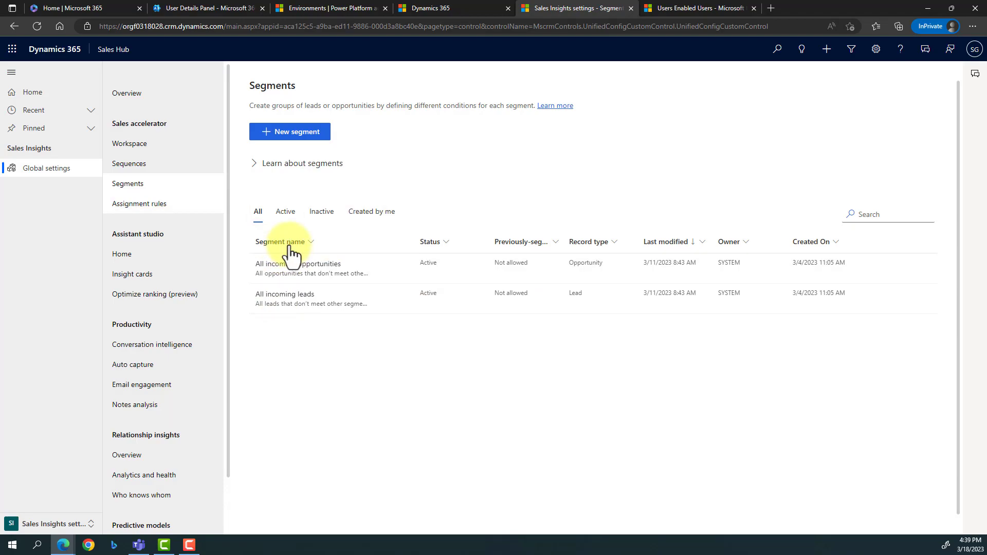
{"action": "left_click", "coordinate": [150, 214]}
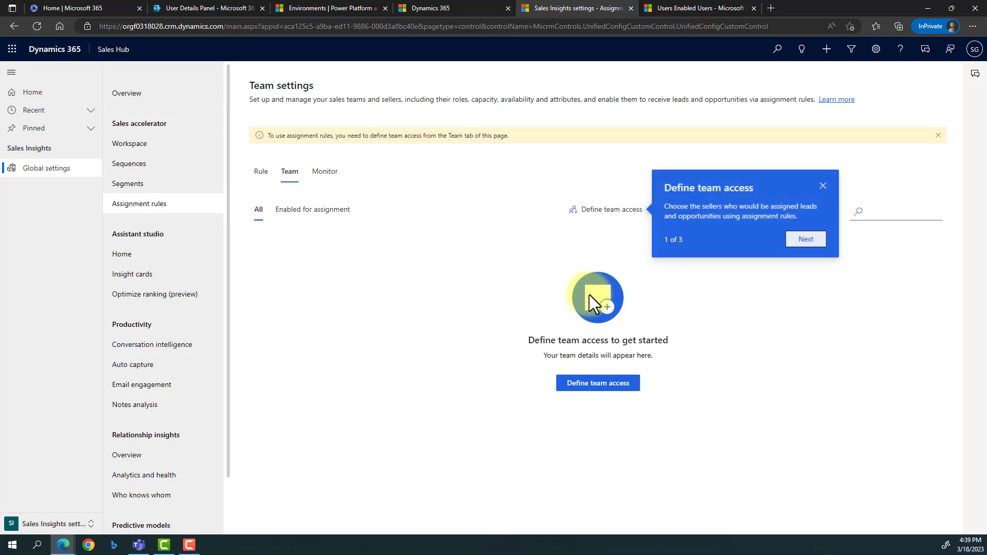
{"action": "left_click", "coordinate": [823, 186]}
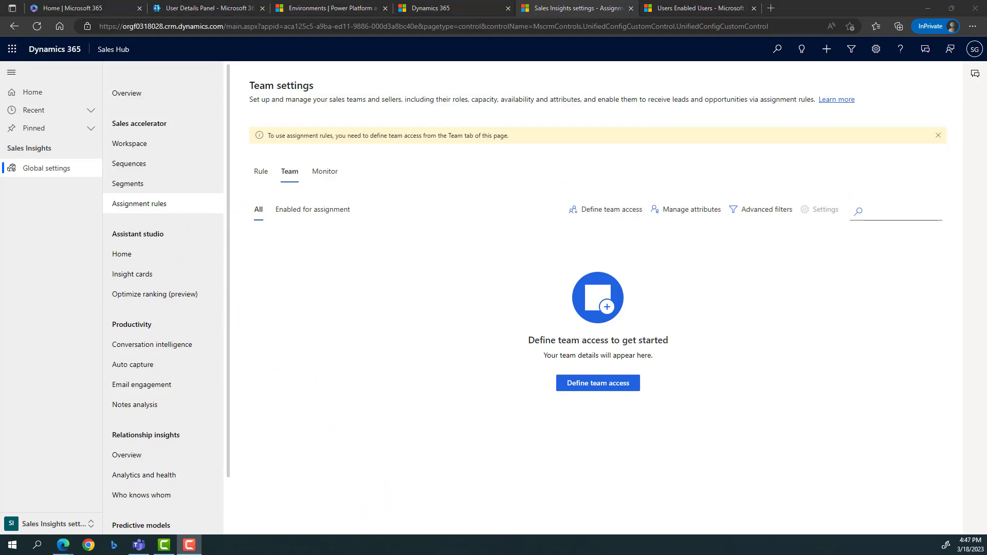
Step: View the Assistant studio home, and show the full list of reminders in the sales accelerator's Assistant
{"action": "left_click", "coordinate": [175, 258]}
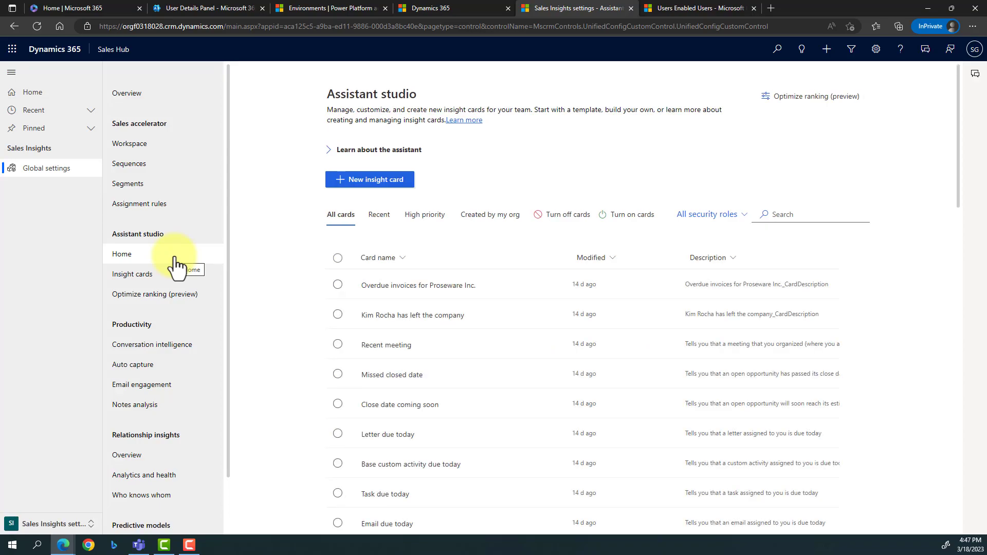
{"action": "left_click", "coordinate": [433, 2]}
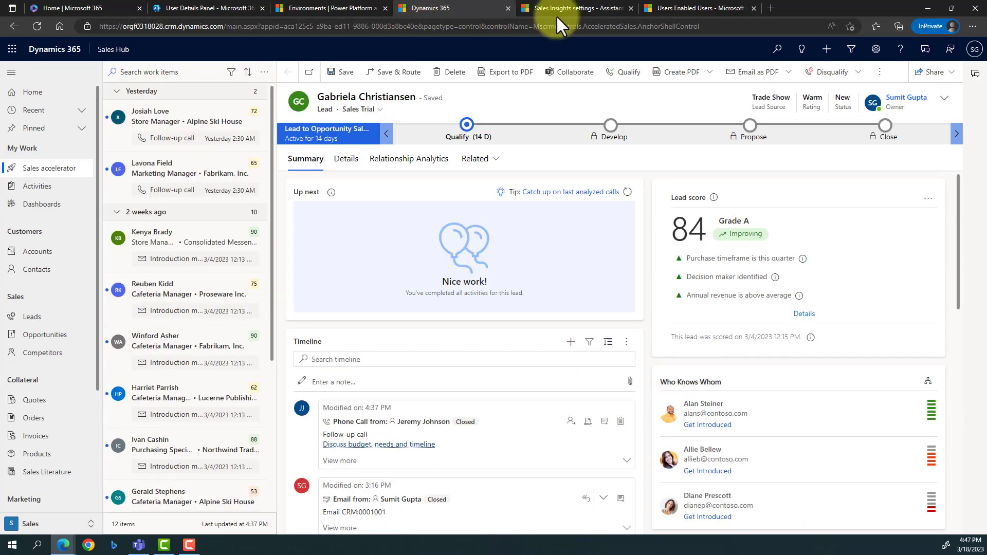
{"action": "left_click", "coordinate": [802, 50]}
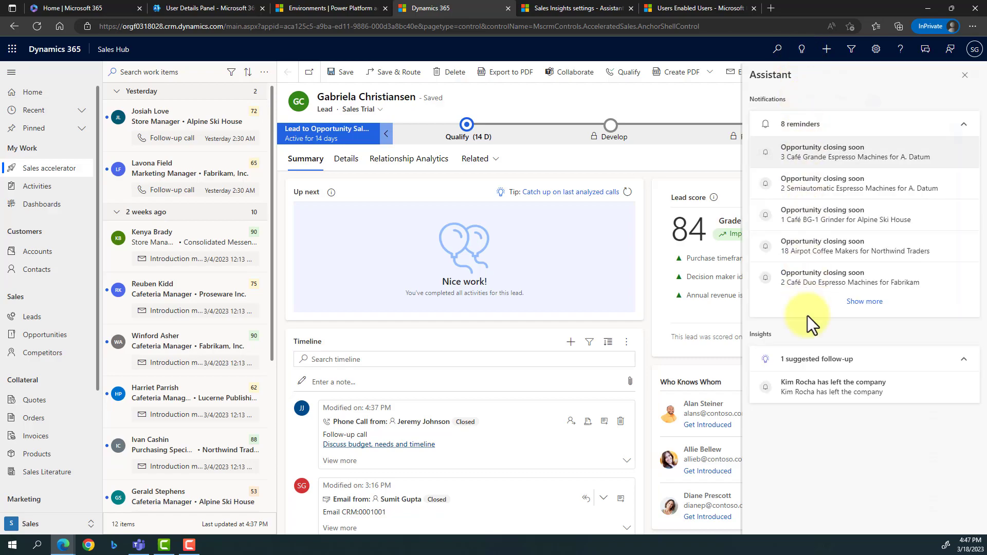
{"action": "left_click", "coordinate": [866, 303]}
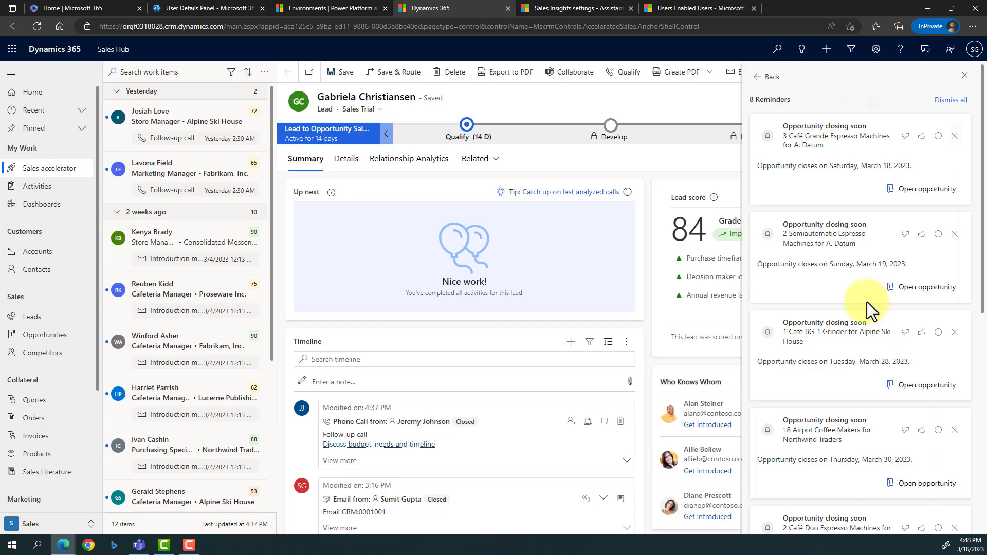
Step: Review all the insight cards in Assistant studio and the security roles available for filtering them
{"action": "left_click", "coordinate": [569, 7]}
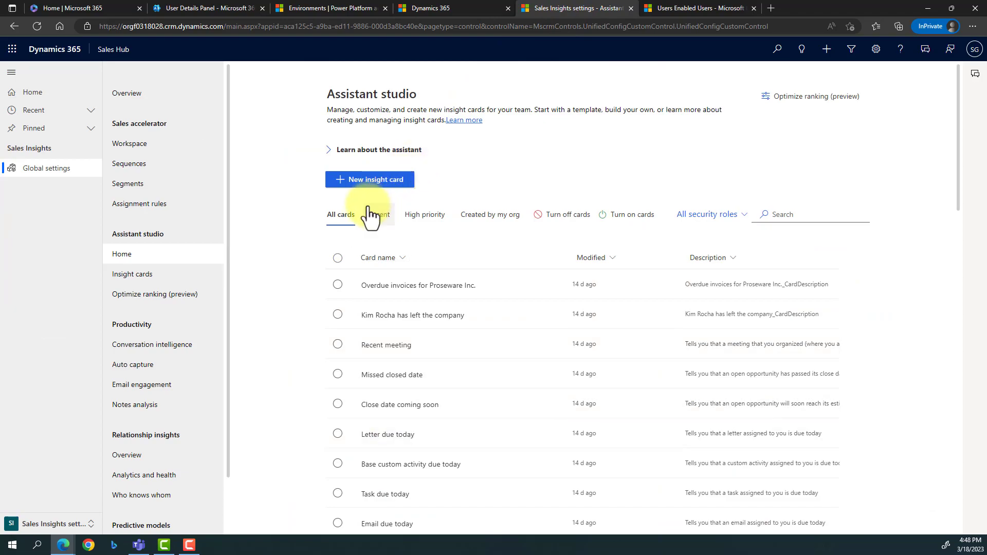
{"action": "scroll", "coordinate": [359, 345], "scroll_direction": "down", "scroll_amount": 10}
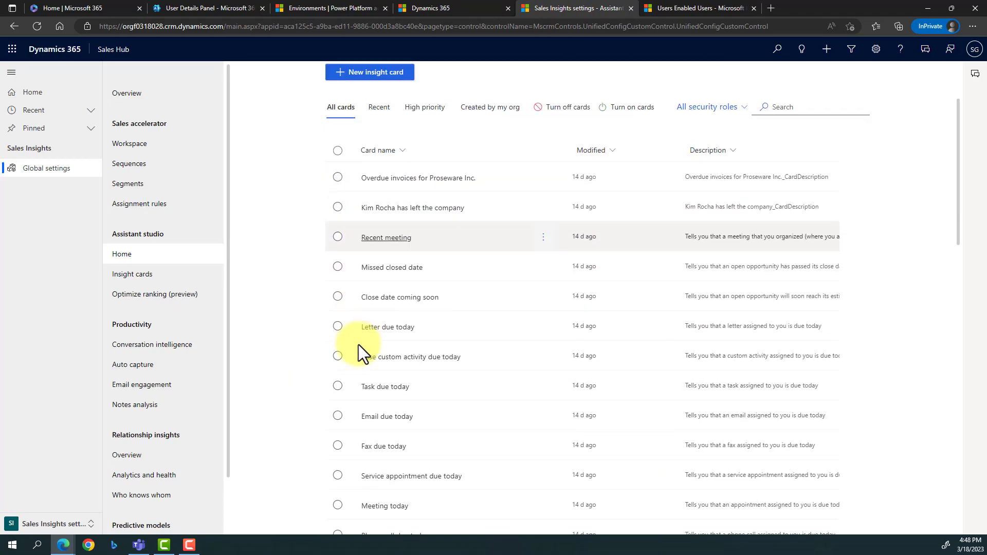
{"action": "scroll", "coordinate": [359, 344], "scroll_direction": "down", "scroll_amount": 10}
{"action": "scroll", "coordinate": [359, 345], "scroll_direction": "up", "scroll_amount": 20}
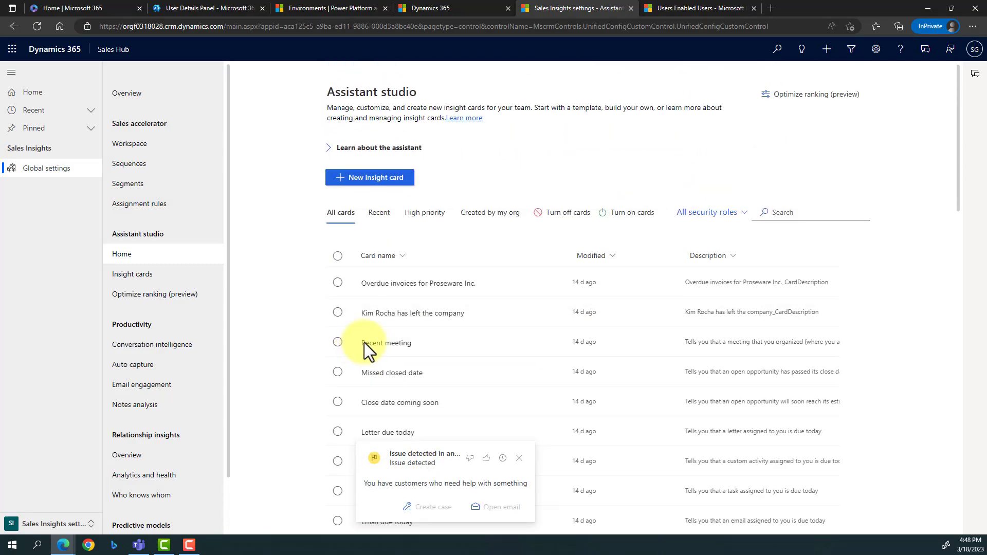
{"action": "left_click", "coordinate": [733, 215]}
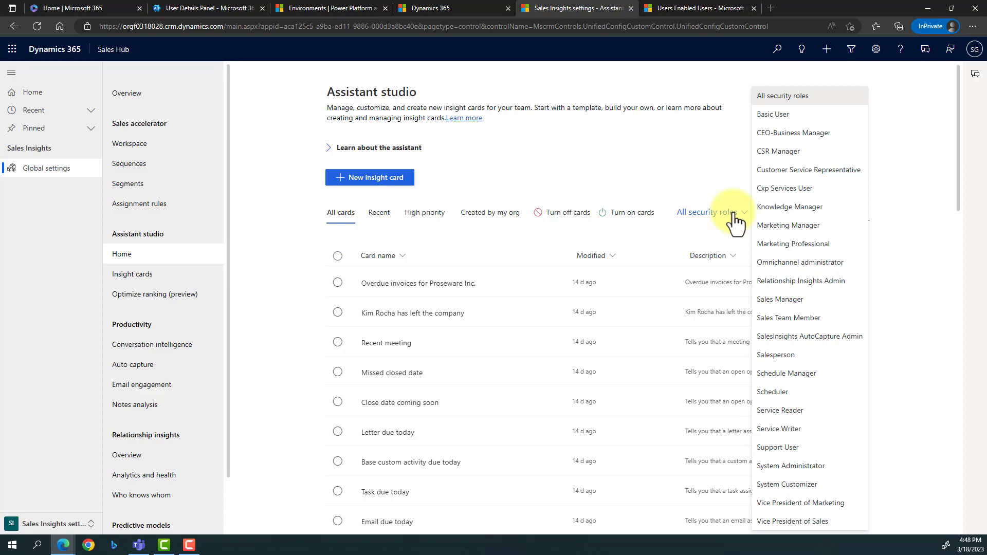
Step: View the Optimize ranking (preview) rules, and check them against the reminders and insights in the sales accelerator's Assistant
{"action": "left_click", "coordinate": [172, 302]}
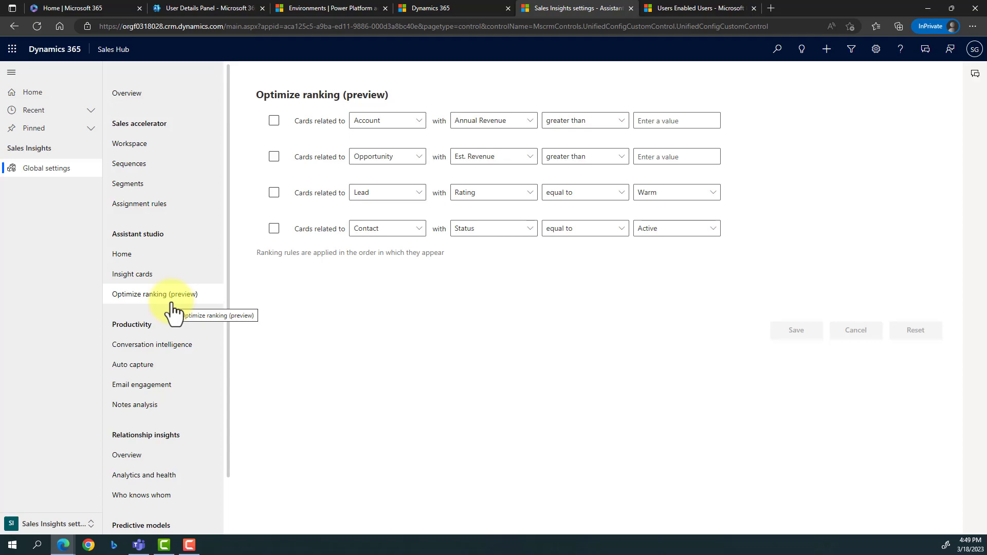
{"action": "left_click", "coordinate": [425, 10]}
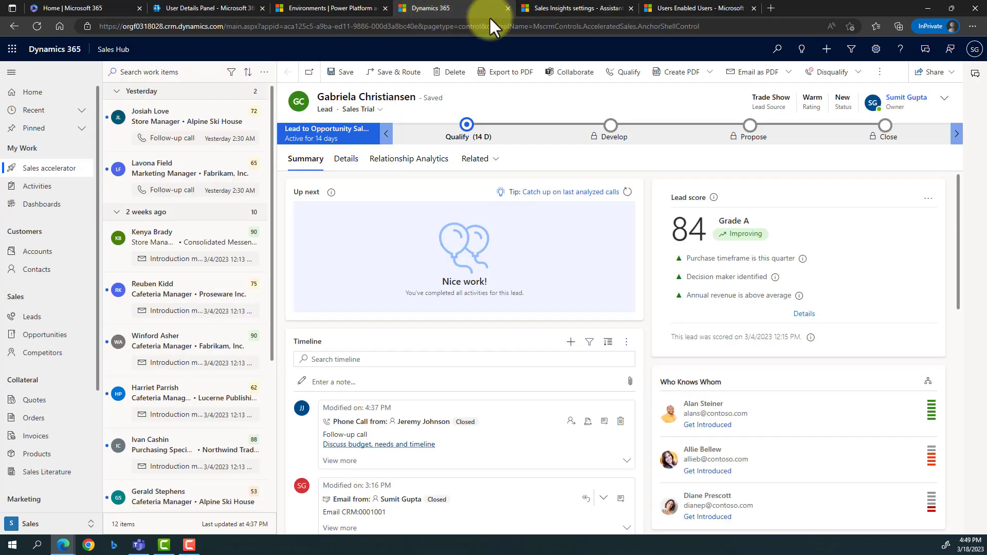
{"action": "left_click", "coordinate": [804, 51]}
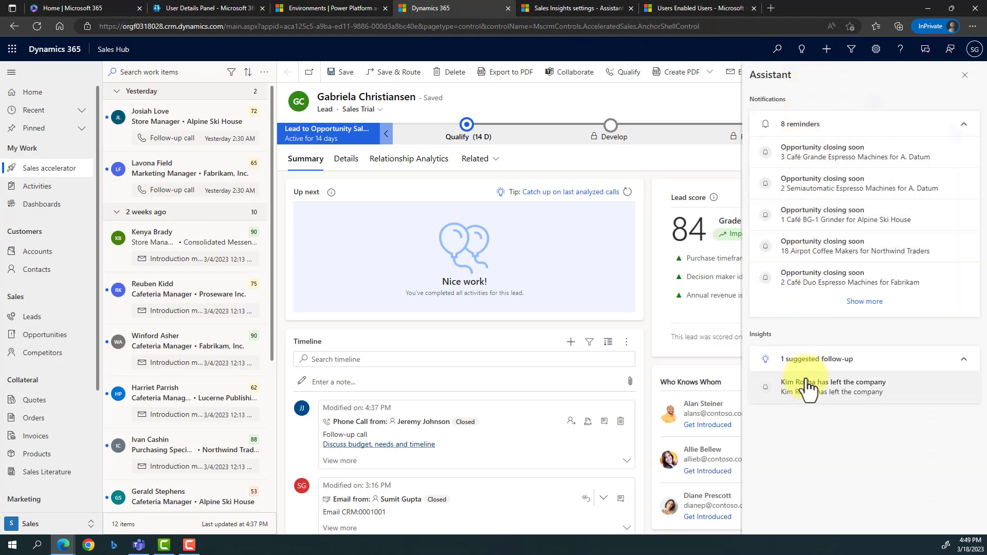
{"action": "left_click", "coordinate": [562, 8]}
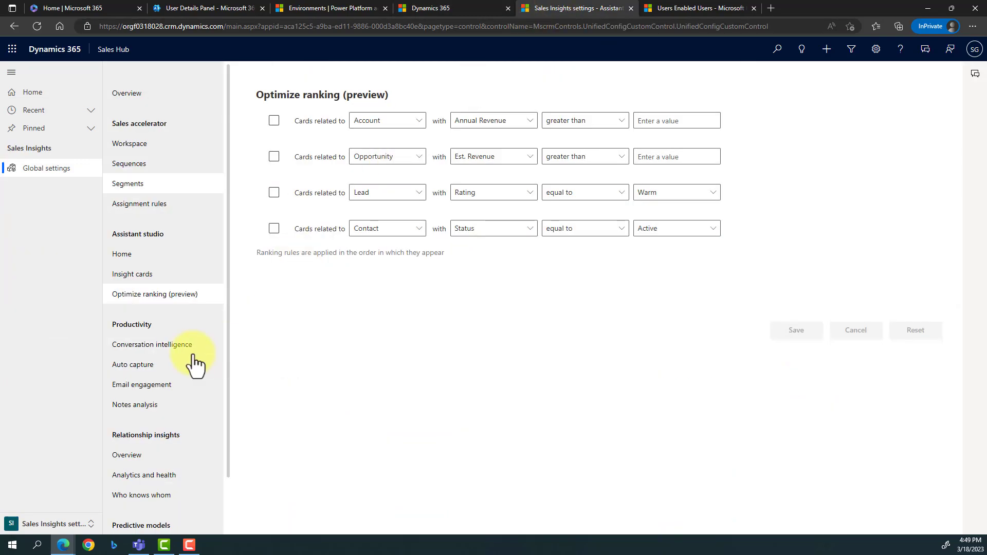
{"action": "scroll", "coordinate": [172, 308], "scroll_direction": "down", "scroll_amount": 2}
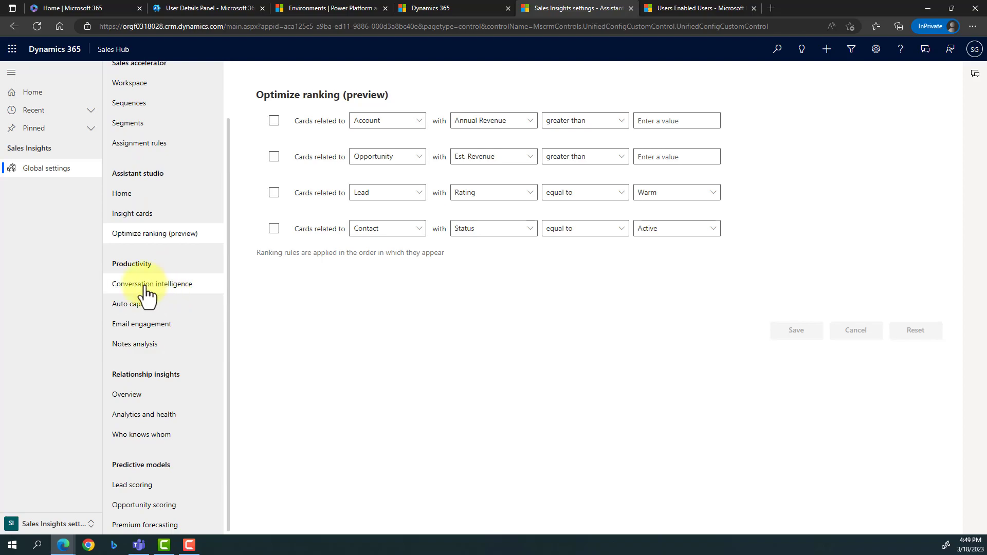
Step: View the Conversation intelligence and Auto capture settings, and check the work items in the sales accelerator
{"action": "left_click", "coordinate": [147, 293]}
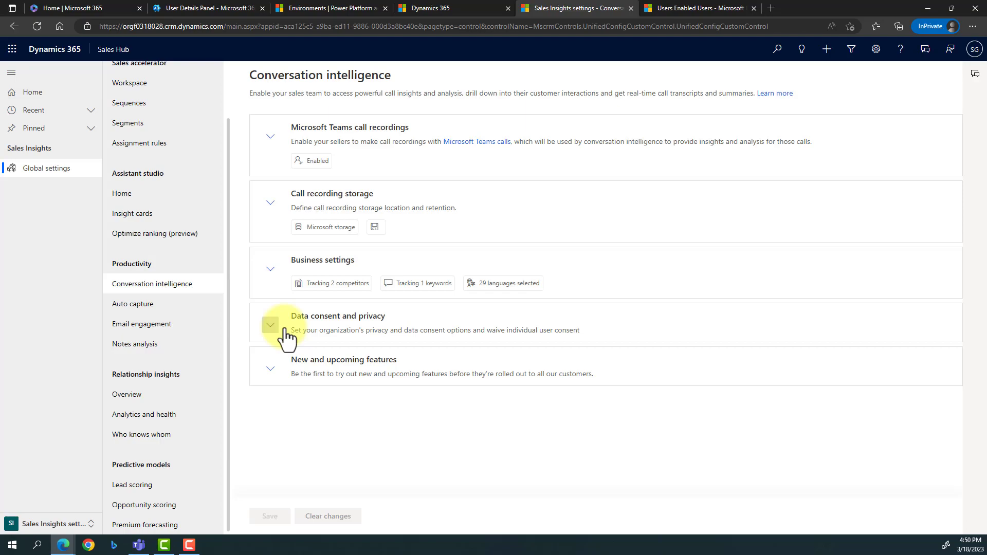
{"action": "left_click", "coordinate": [161, 318]}
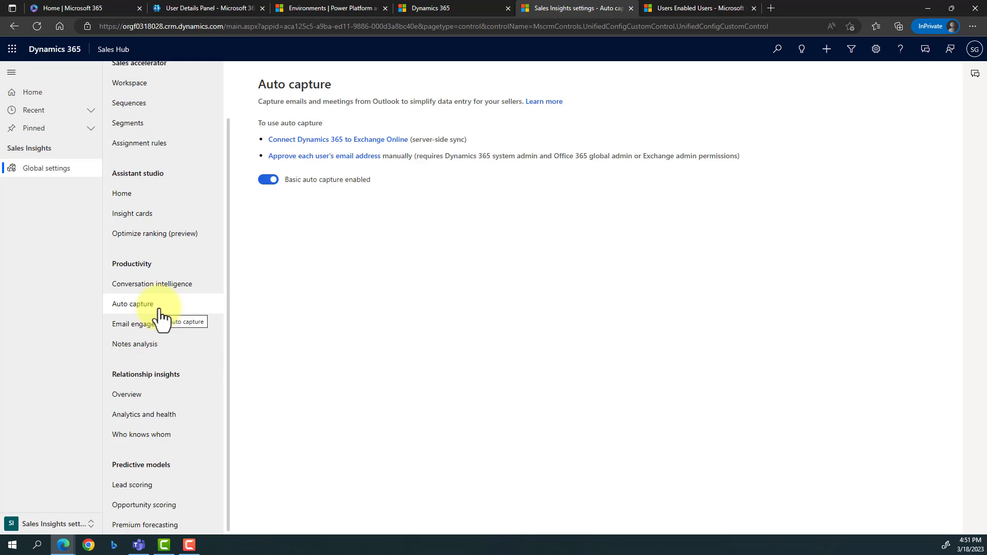
{"action": "left_click", "coordinate": [441, 10]}
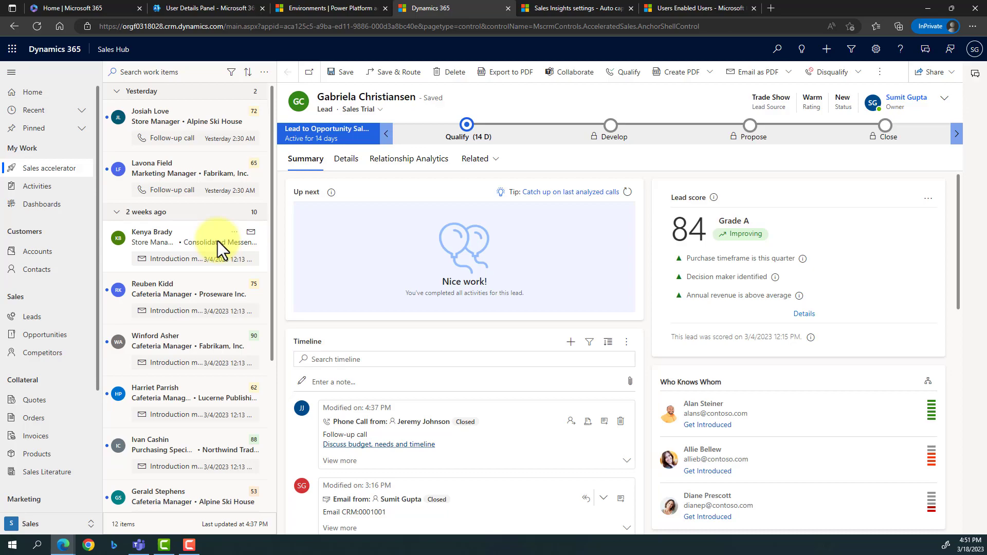
{"action": "left_click", "coordinate": [591, 9]}
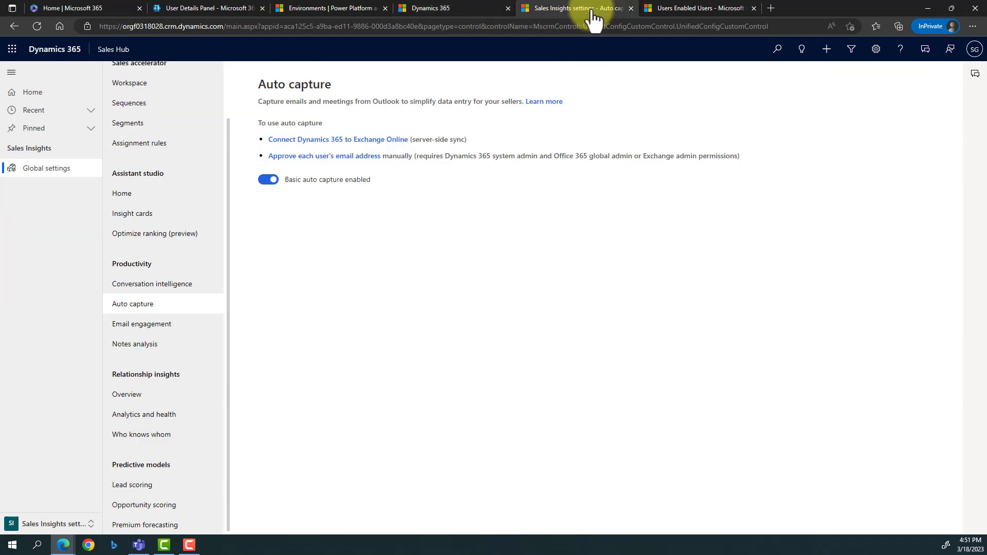
Step: View the Notes analysis setting, and check the activity and note types available for the lead's timeline in the sales accelerator
{"action": "left_click", "coordinate": [145, 345]}
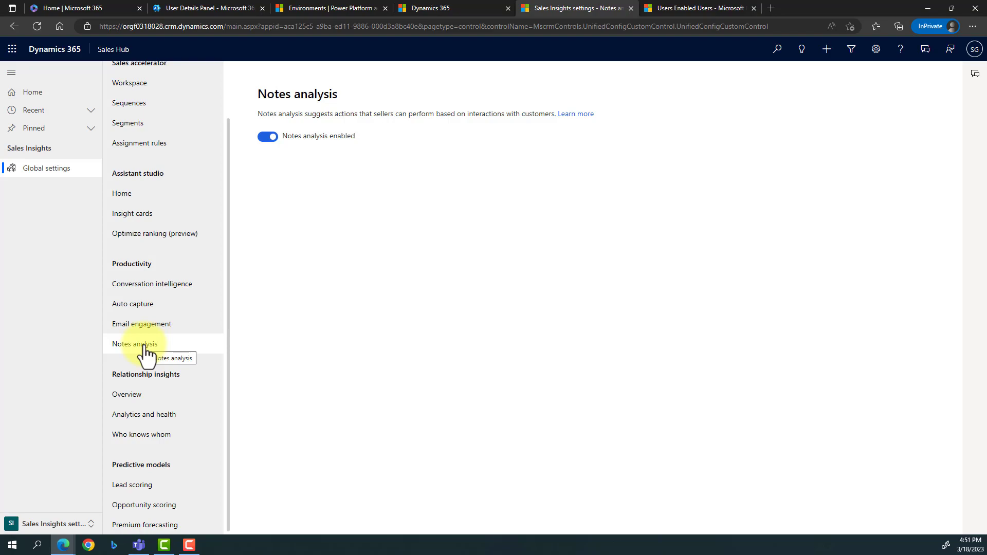
{"action": "left_click", "coordinate": [443, 8]}
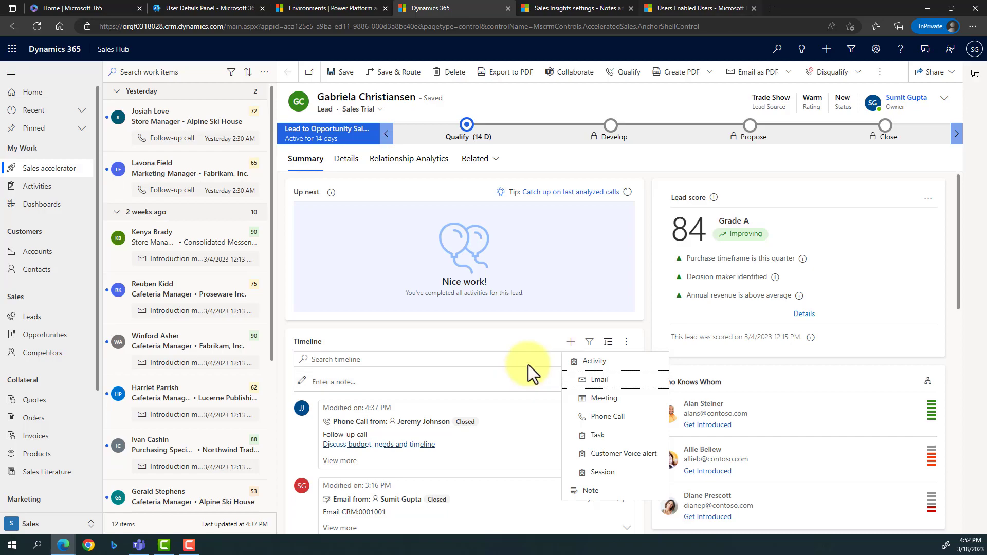
{"action": "left_click", "coordinate": [585, 8]}
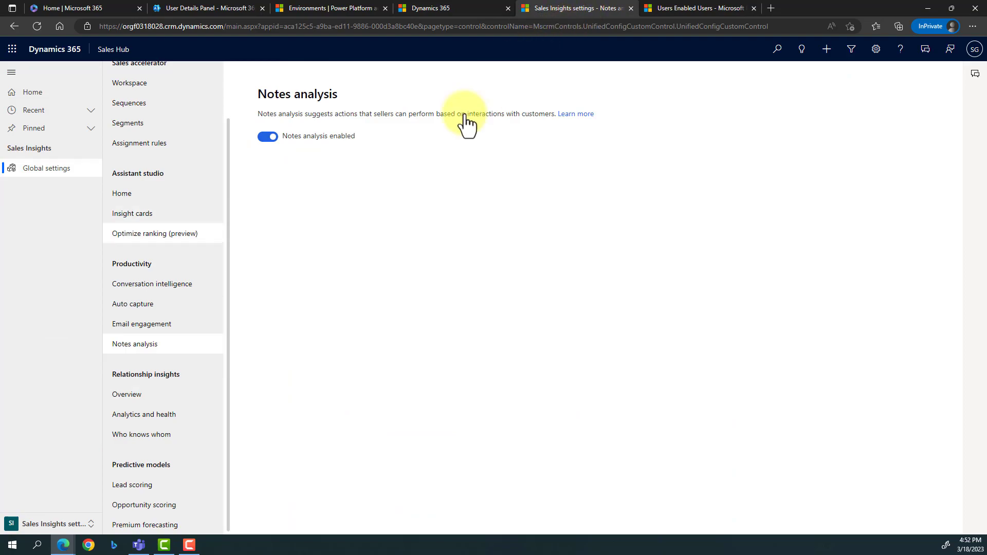
Step: Review the Relationship Intelligence overview and Who knows whom settings, and look over the lead's summary and details in the sales accelerator
{"action": "left_click", "coordinate": [138, 400]}
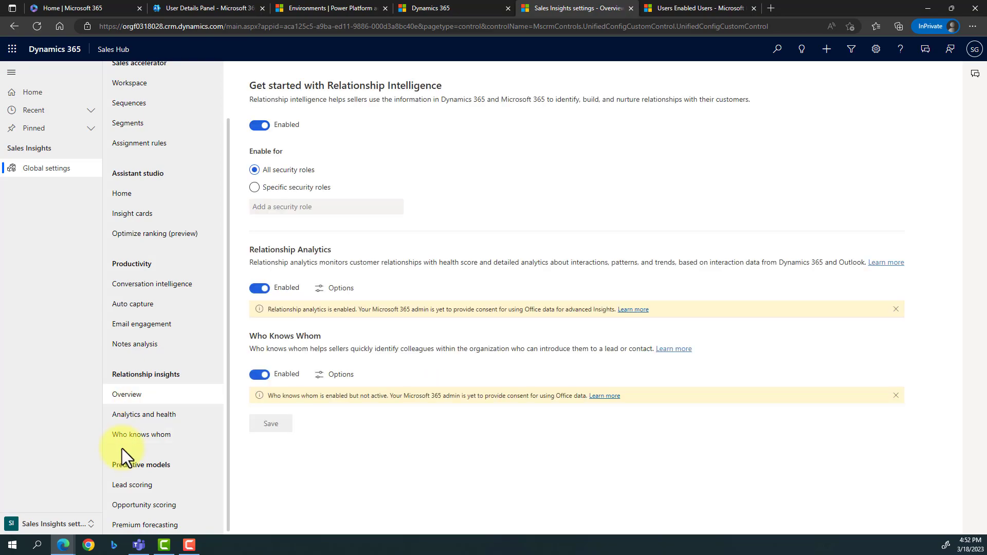
{"action": "left_click", "coordinate": [164, 435]}
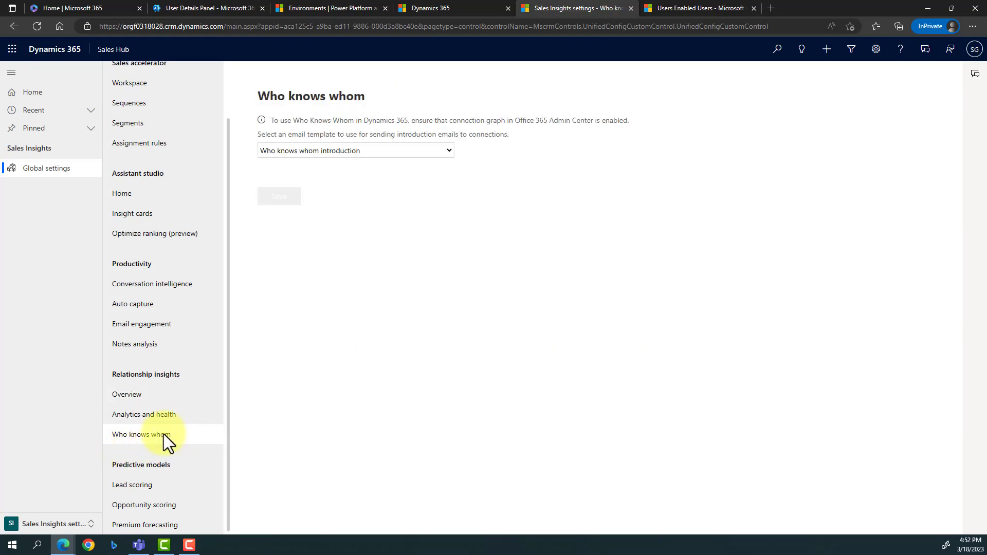
{"action": "left_click", "coordinate": [455, 6]}
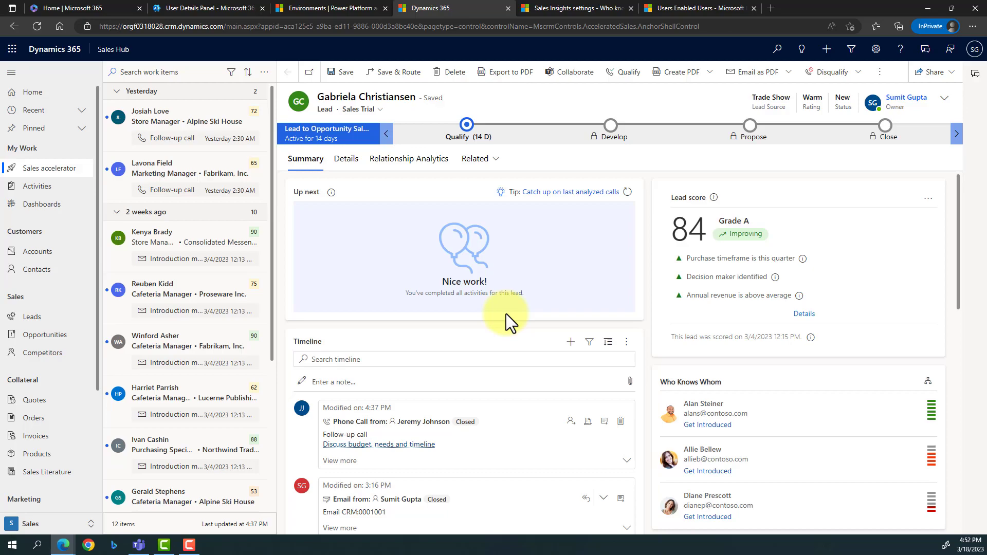
{"action": "scroll", "coordinate": [506, 313], "scroll_direction": "down", "scroll_amount": 5}
{"action": "scroll", "coordinate": [436, 247], "scroll_direction": "up", "scroll_amount": 5}
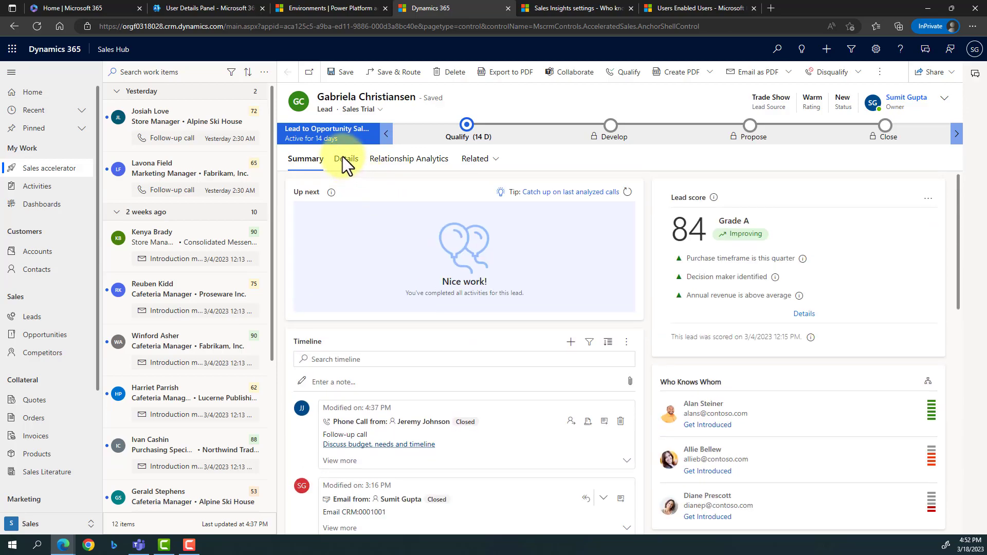
{"action": "left_click", "coordinate": [347, 160]}
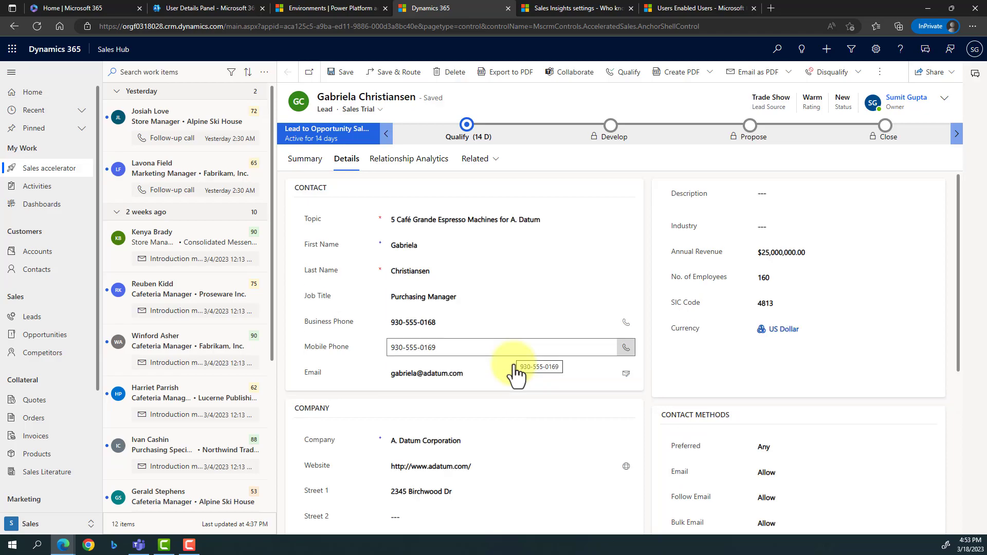
{"action": "left_click", "coordinate": [307, 159]}
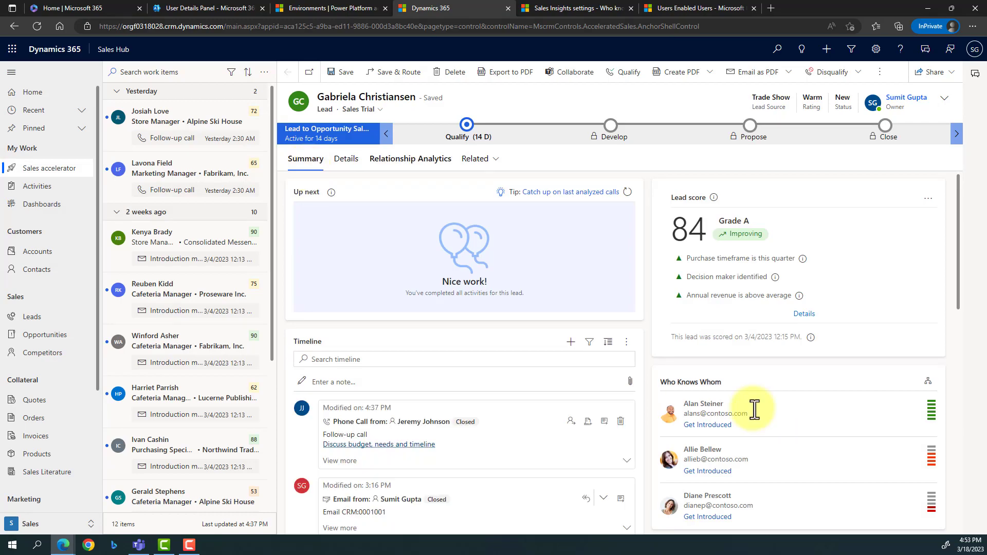
Step: Examine the lead's Who Knows Whom connections and their strengths, and switch the list to the graph view
{"action": "scroll", "coordinate": [755, 410], "scroll_direction": "down", "scroll_amount": 3}
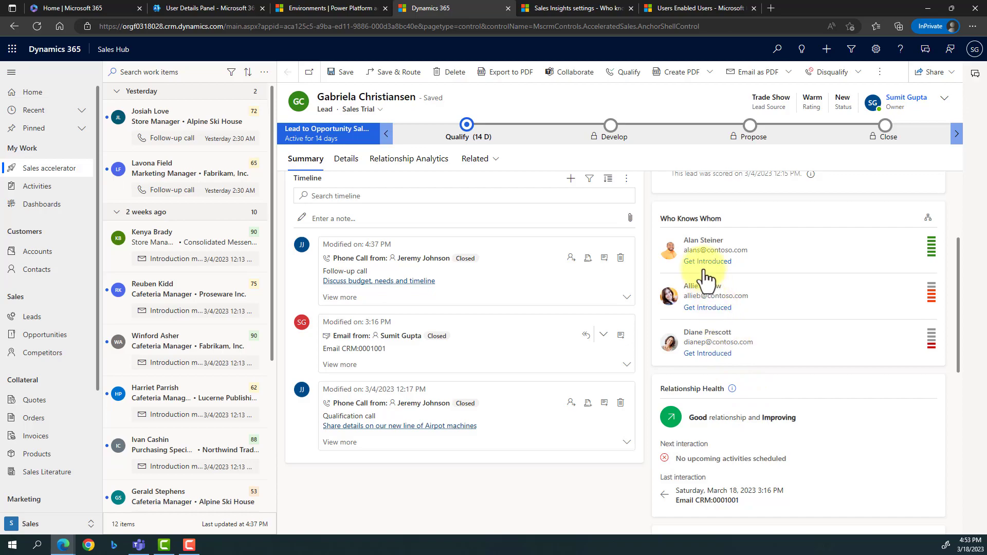
{"action": "left_click_drag", "start_coordinate": [693, 239], "coordinate": [733, 245]}
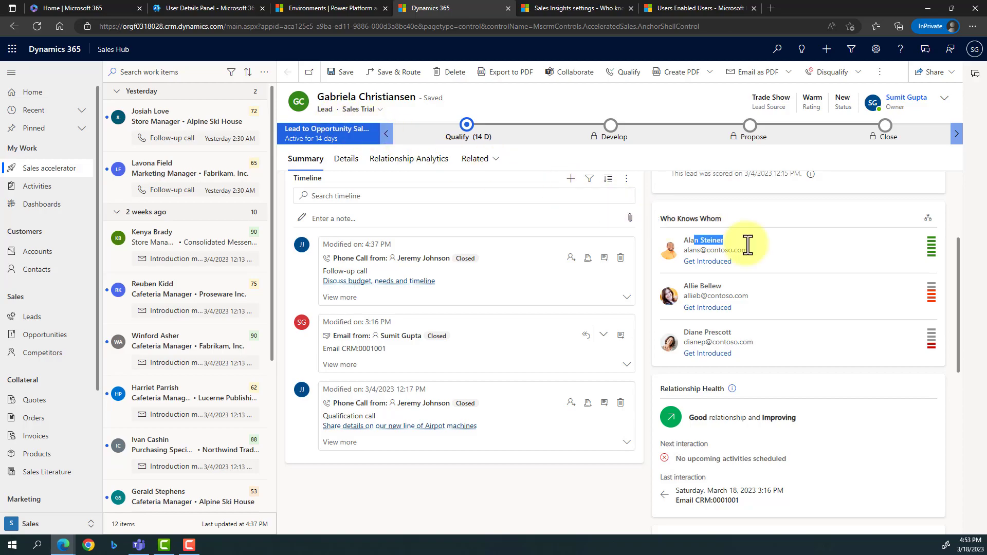
{"action": "mouse_move", "coordinate": [930, 338]}
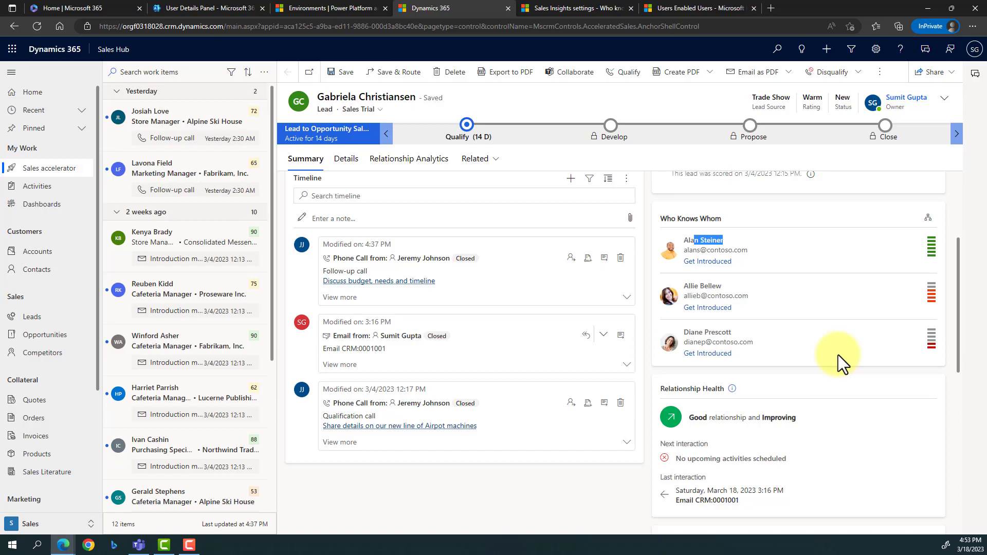
{"action": "left_click", "coordinate": [928, 218]}
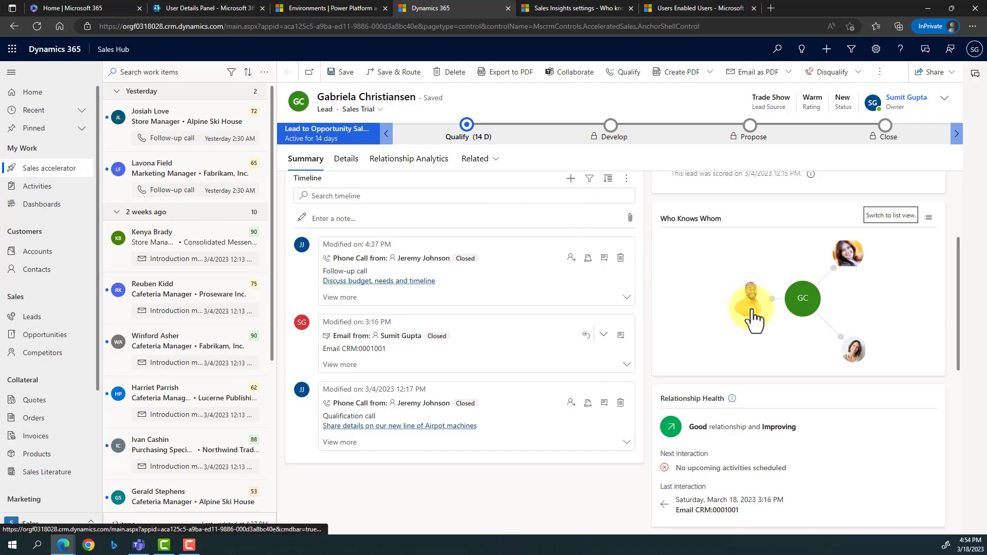
{"action": "mouse_move", "coordinate": [754, 316]}
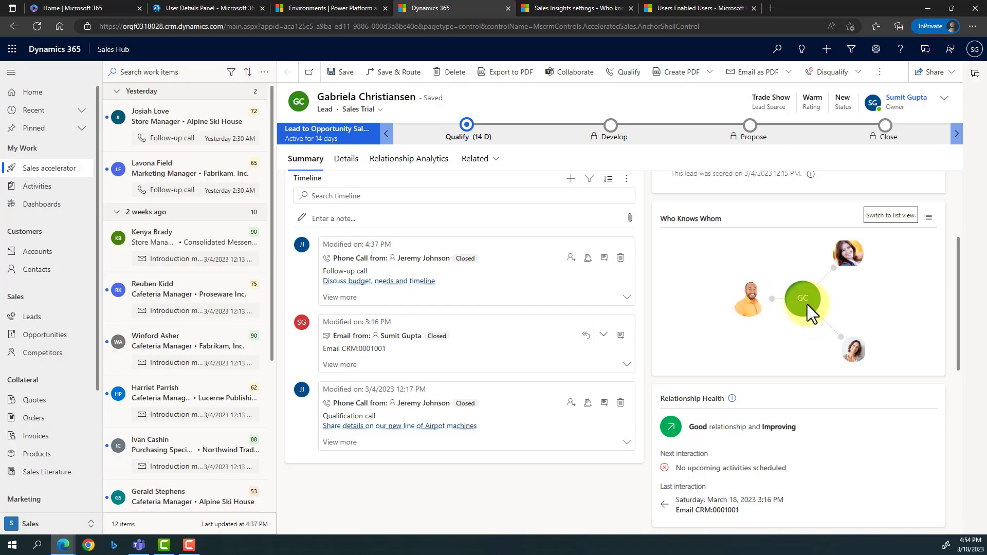
Step: View the Predictive lead scoring settings, and show the lead score details of the open lead in the sales accelerator
{"action": "left_click", "coordinate": [561, 8]}
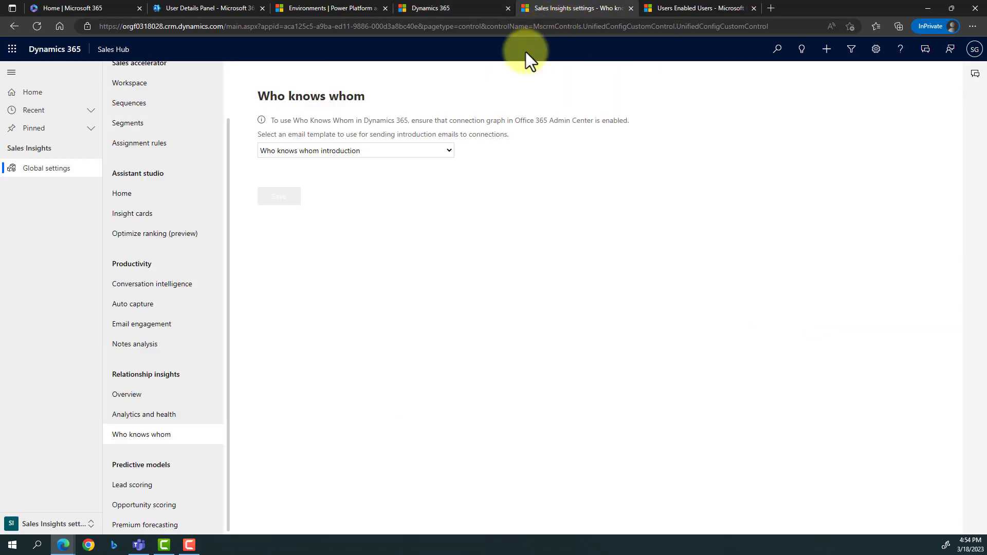
{"action": "left_click", "coordinate": [151, 491]}
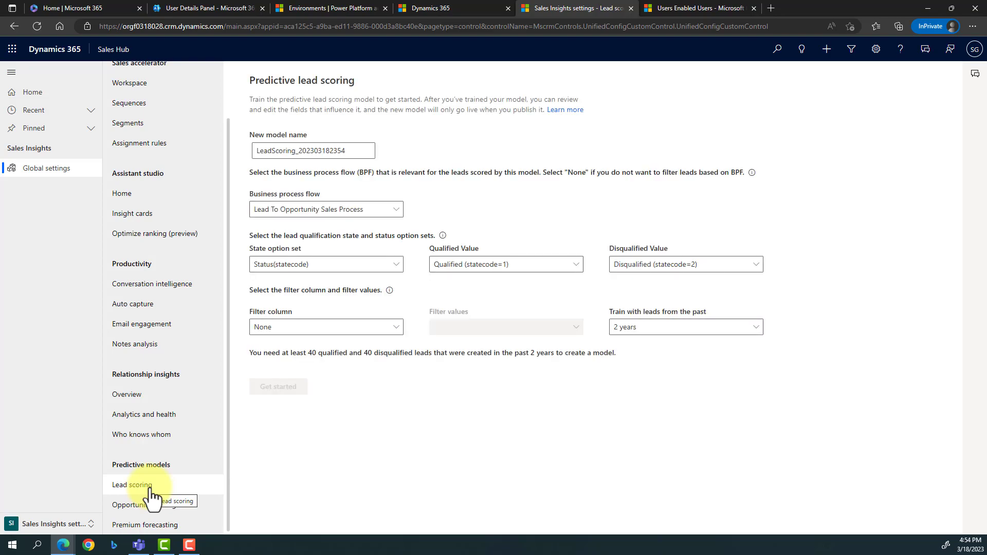
{"action": "left_click", "coordinate": [459, 6]}
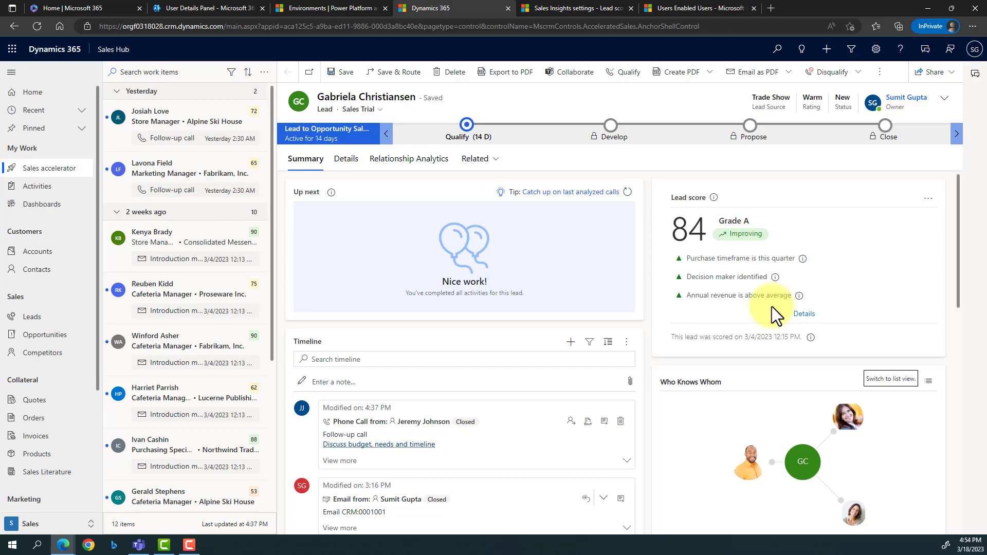
{"action": "left_click", "coordinate": [803, 314]}
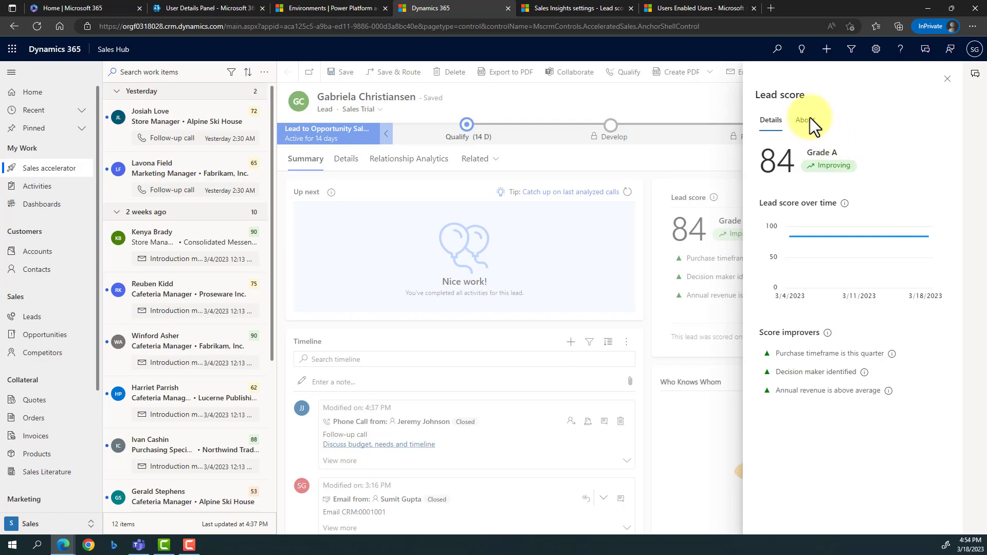
Step: Go back to the Predictive lead scoring settings and review the new model's name, business process flow choices and qualification values
{"action": "left_click", "coordinate": [718, 7]}
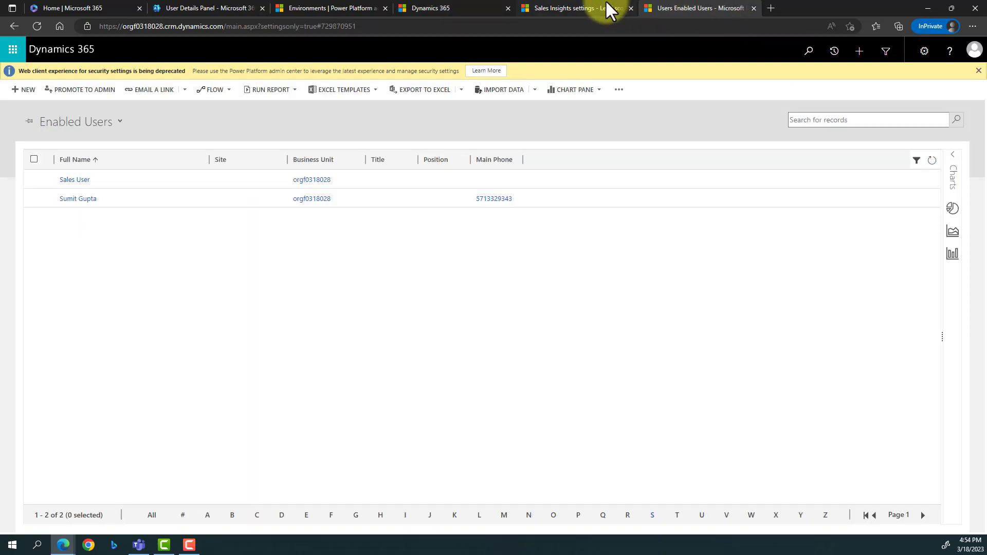
{"action": "left_click", "coordinate": [611, 9]}
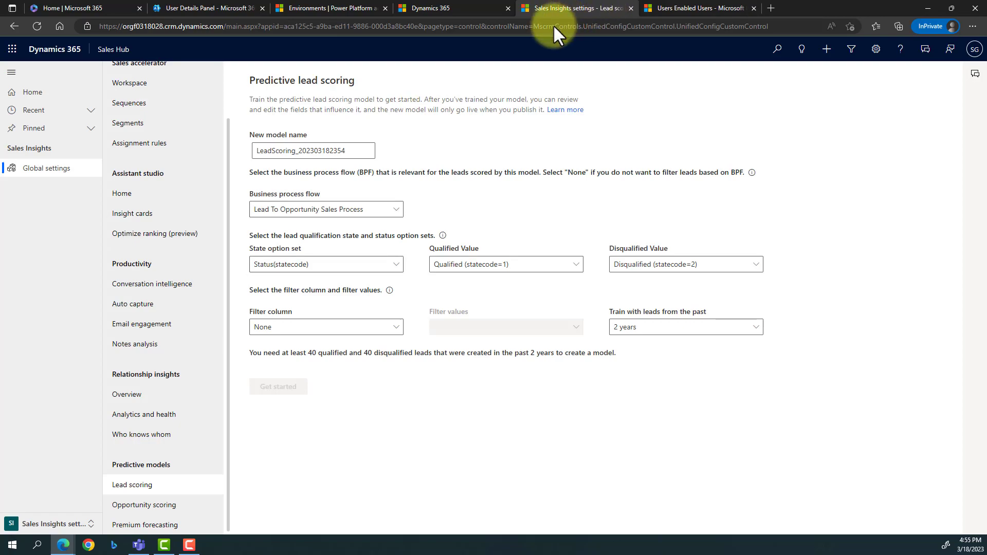
{"action": "double_click", "coordinate": [284, 154]}
{"action": "left_click", "coordinate": [284, 155]}
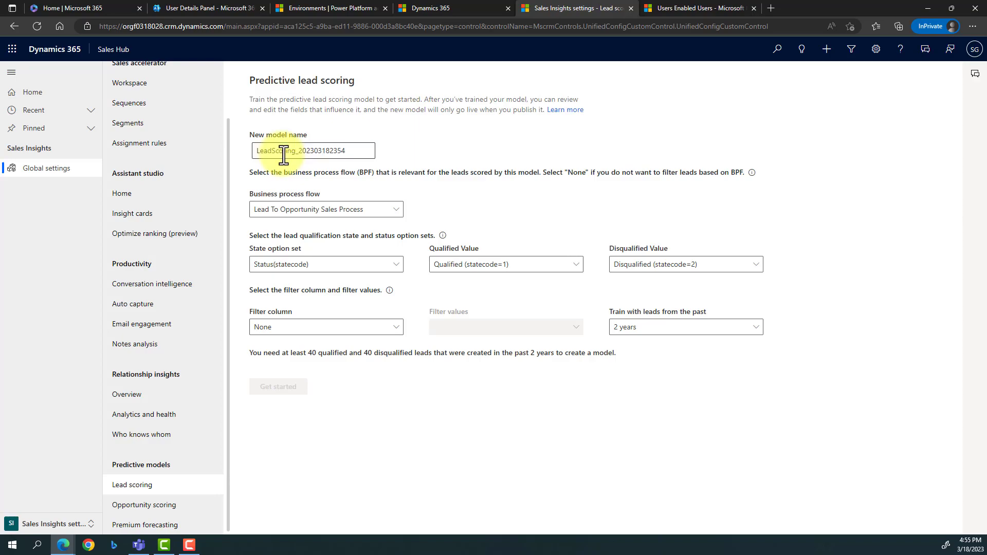
{"action": "left_click", "coordinate": [282, 218]}
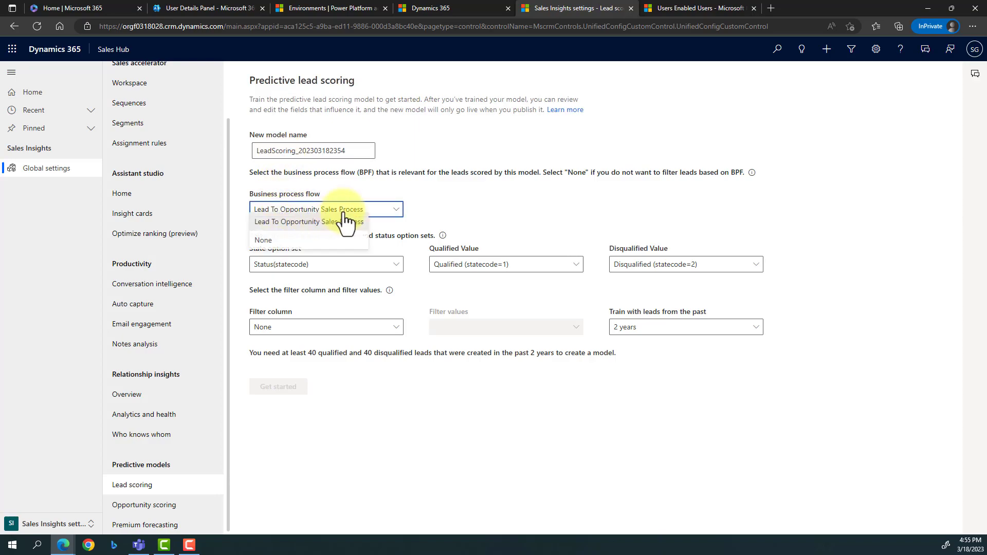
{"action": "left_click", "coordinate": [575, 205]}
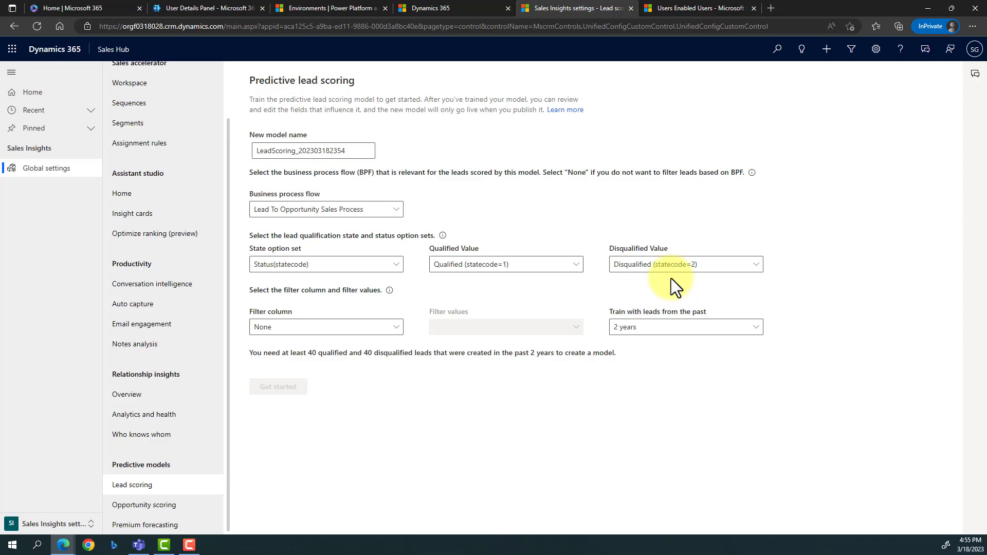
Step: Show the Sales Performance Dashboard in Sales Hub and look through its charts
{"action": "left_click", "coordinate": [460, 7]}
{"action": "left_click", "coordinate": [55, 205]}
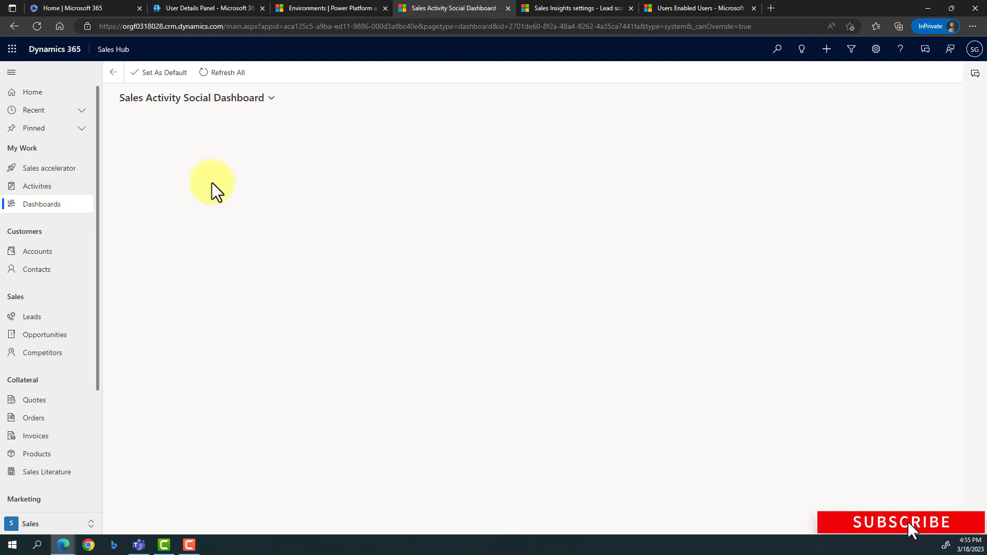
{"action": "left_click", "coordinate": [262, 100]}
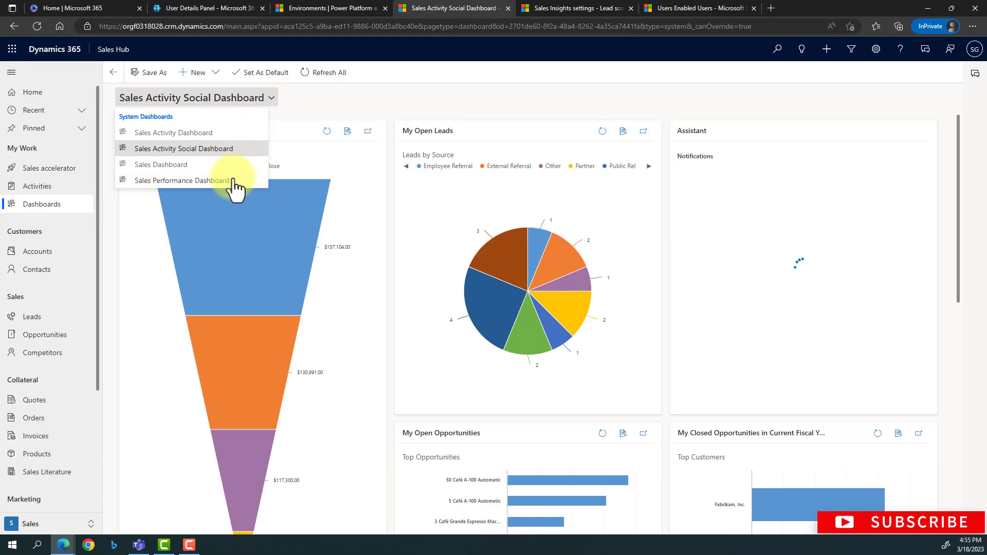
{"action": "left_click", "coordinate": [234, 181]}
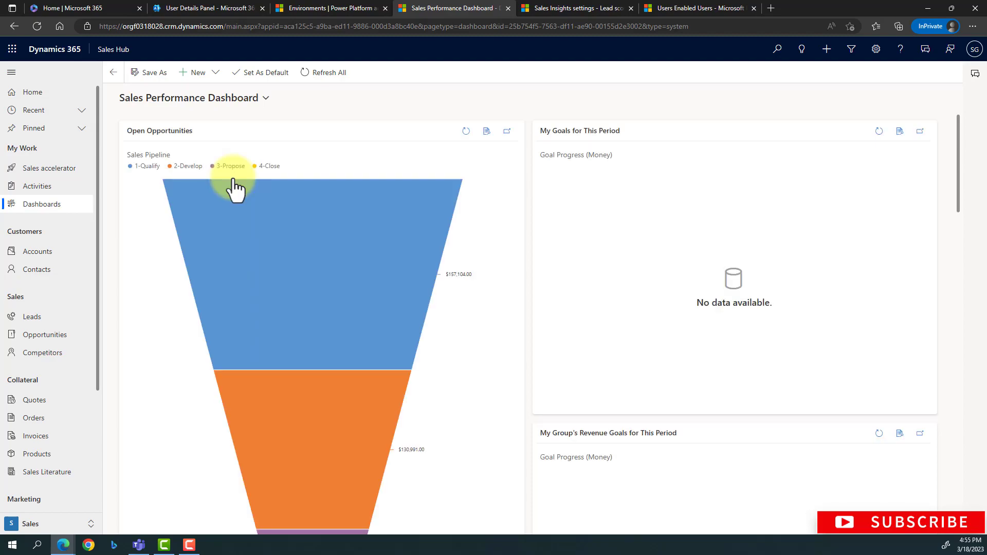
{"action": "scroll", "coordinate": [544, 335], "scroll_direction": "down", "scroll_amount": 10}
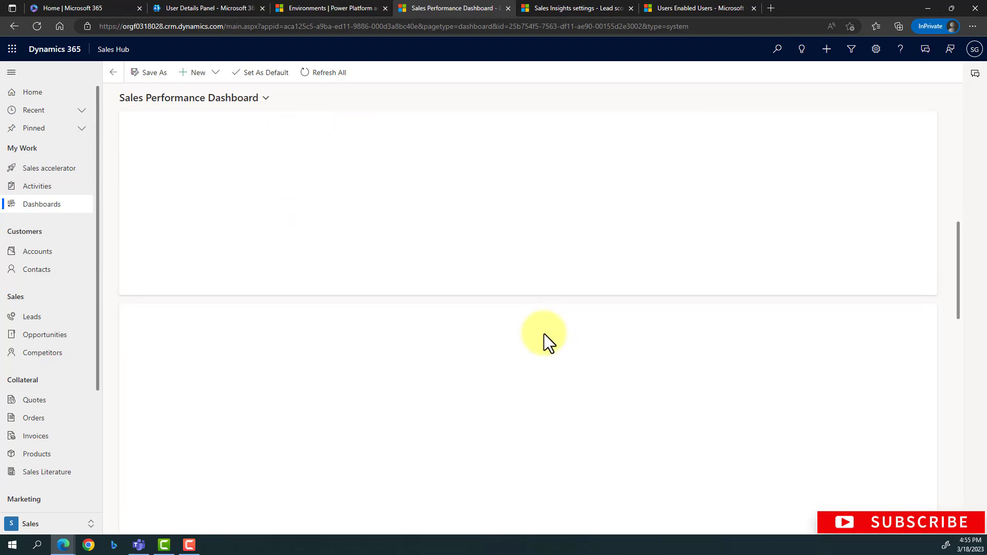
{"action": "scroll", "coordinate": [544, 334], "scroll_direction": "down", "scroll_amount": 10}
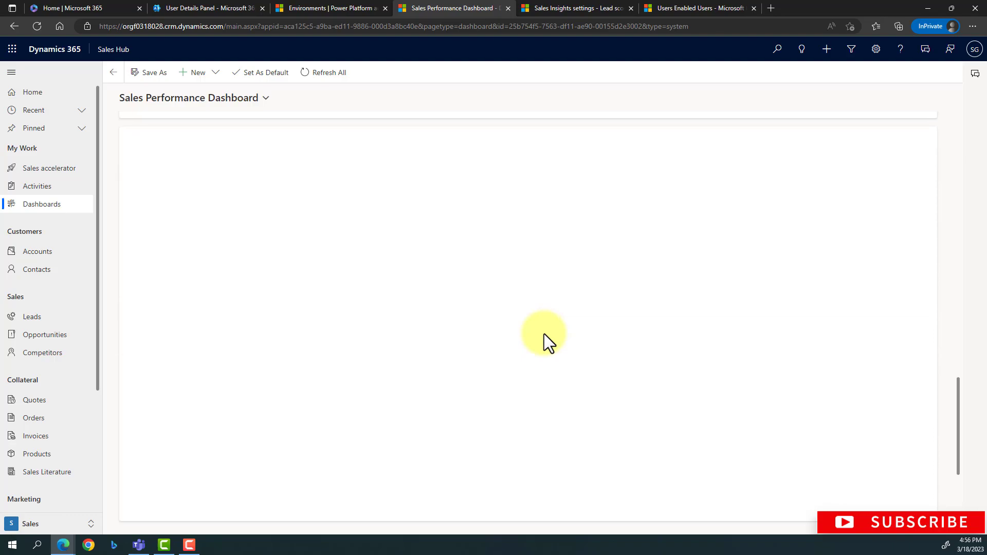
{"action": "scroll", "coordinate": [544, 335], "scroll_direction": "up", "scroll_amount": 10}
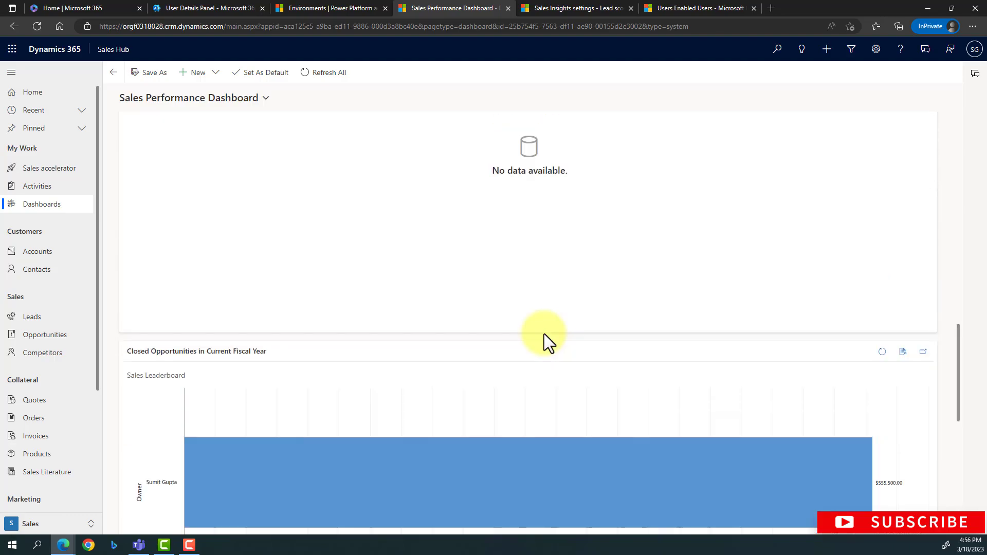